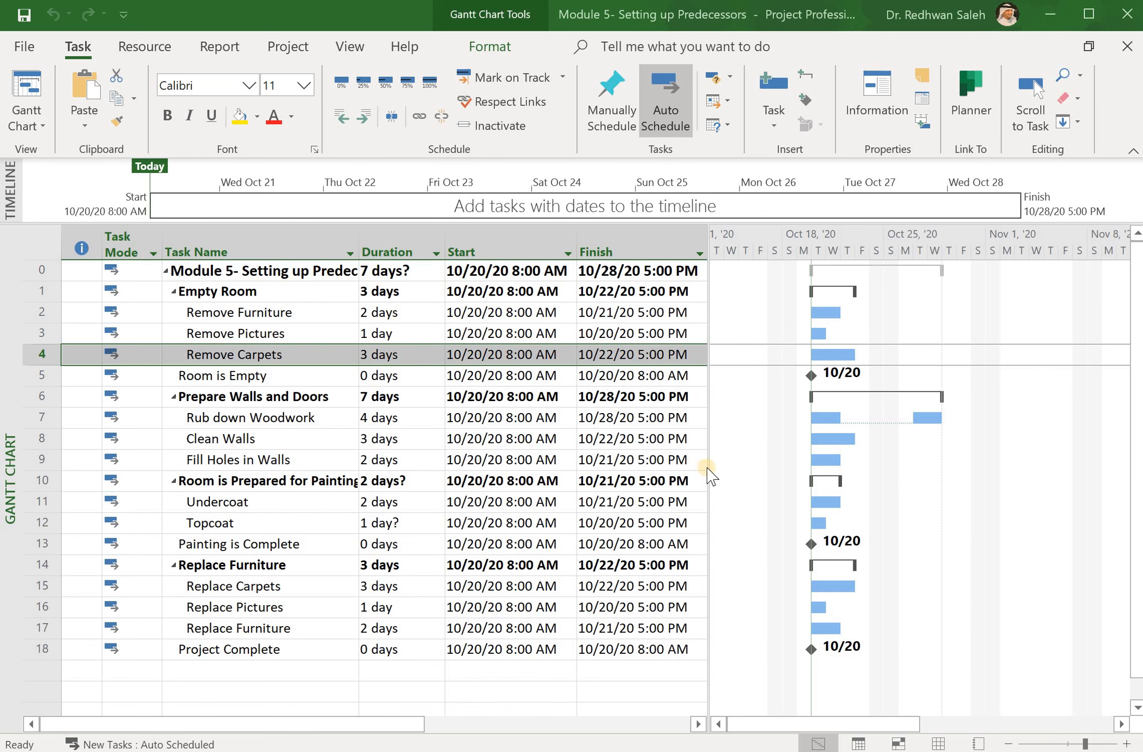
- Widen the task table to reveal the Predecessors column and hide the timeline above it
left_click_drag(709, 465, 824, 470)
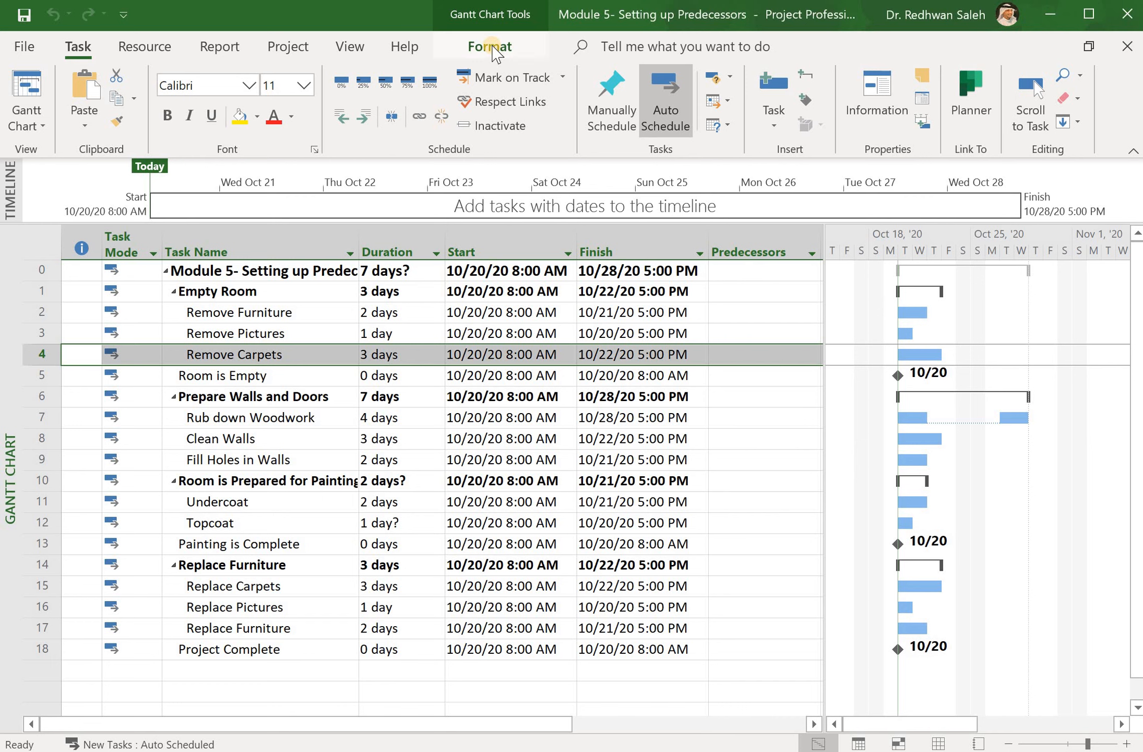
left_click(489, 46)
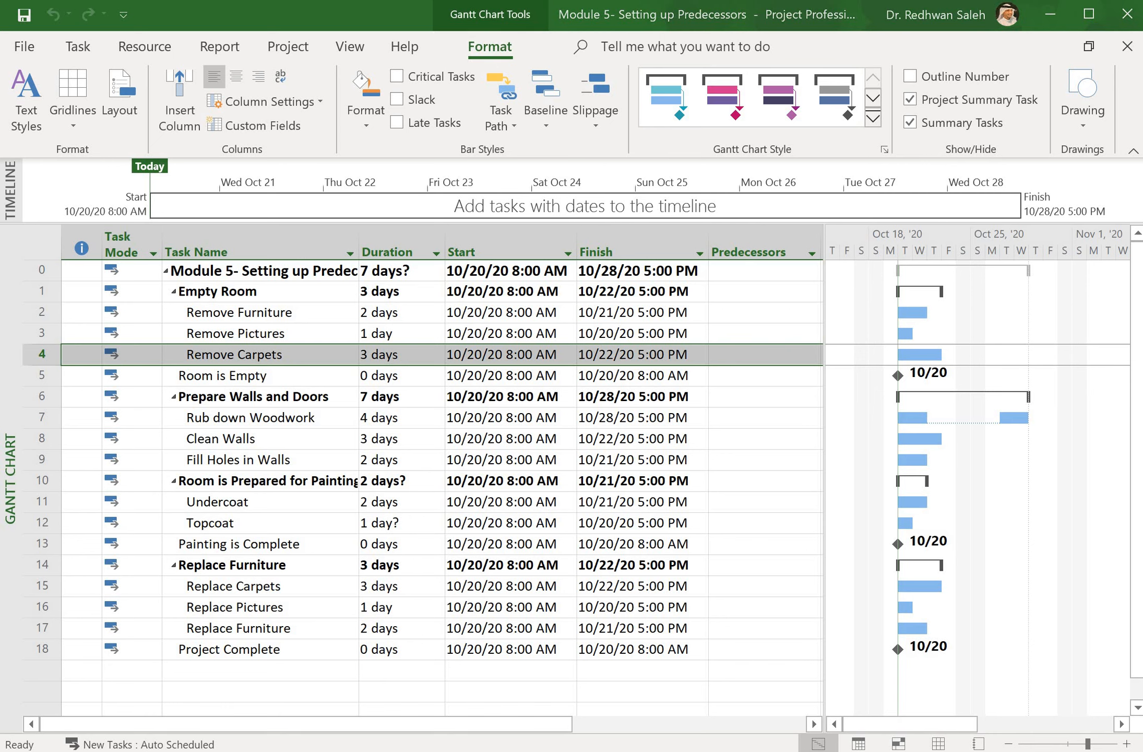
left_click(351, 48)
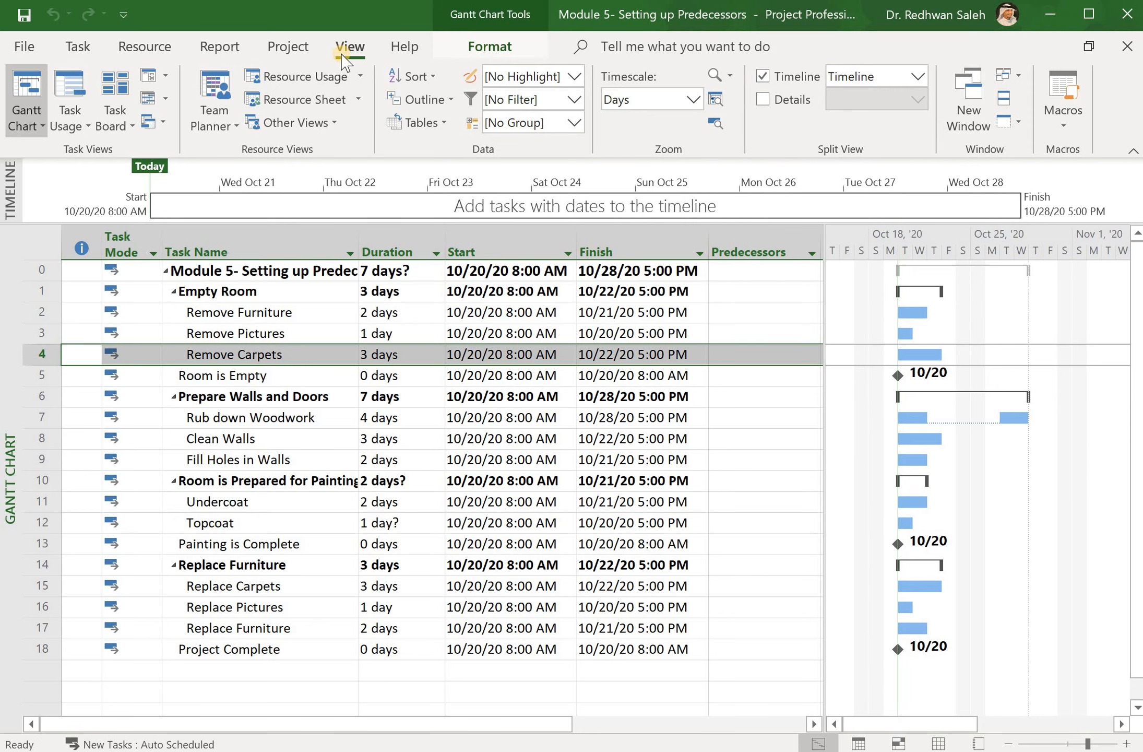
left_click(764, 79)
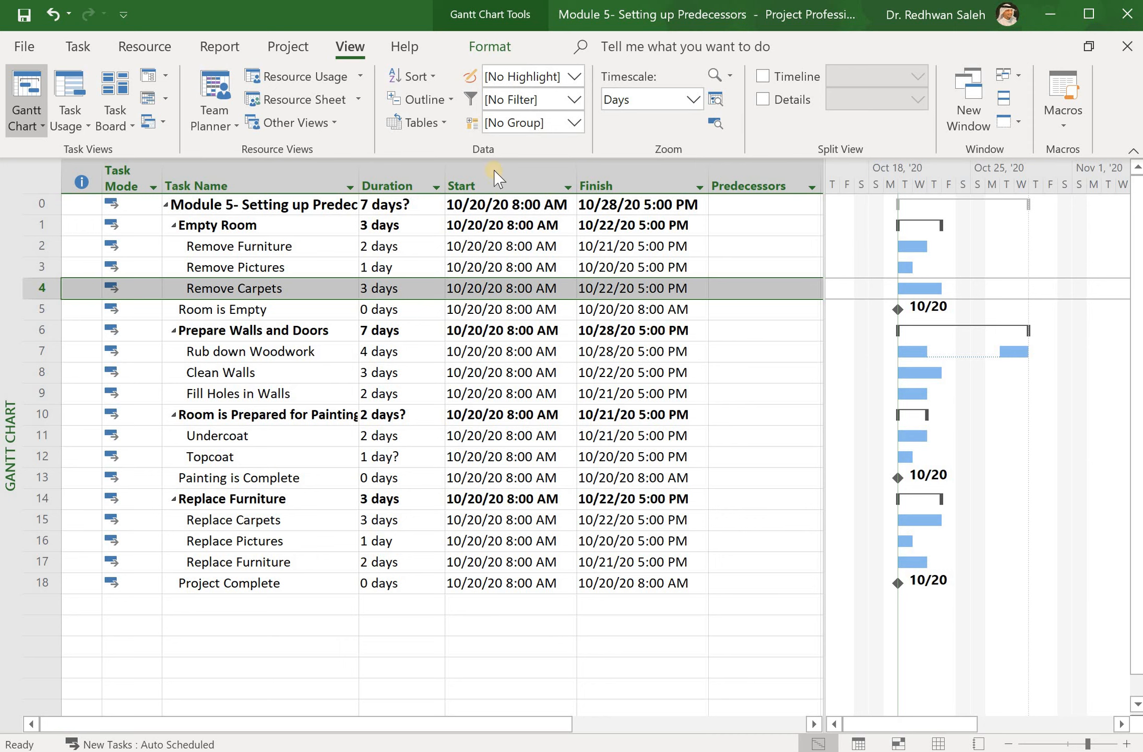
- Set task 2, Remove Furniture, as the predecessor of Remove Pictures
left_click(489, 187)
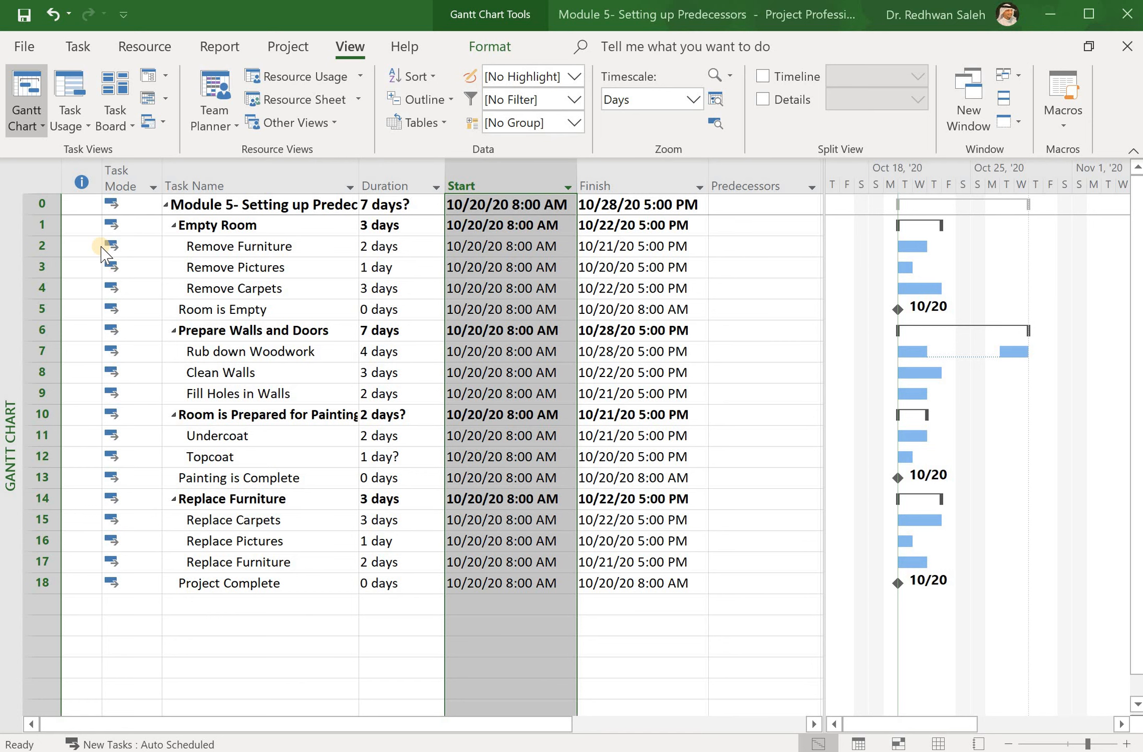
left_click(41, 244)
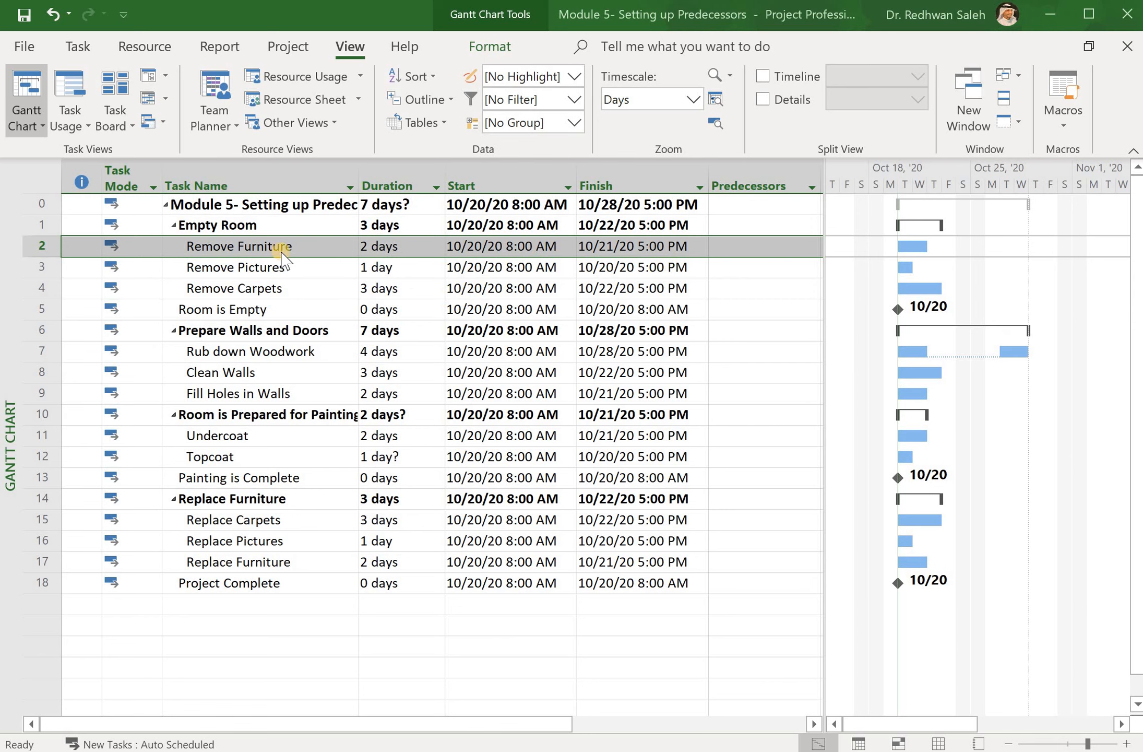
left_click(750, 267)
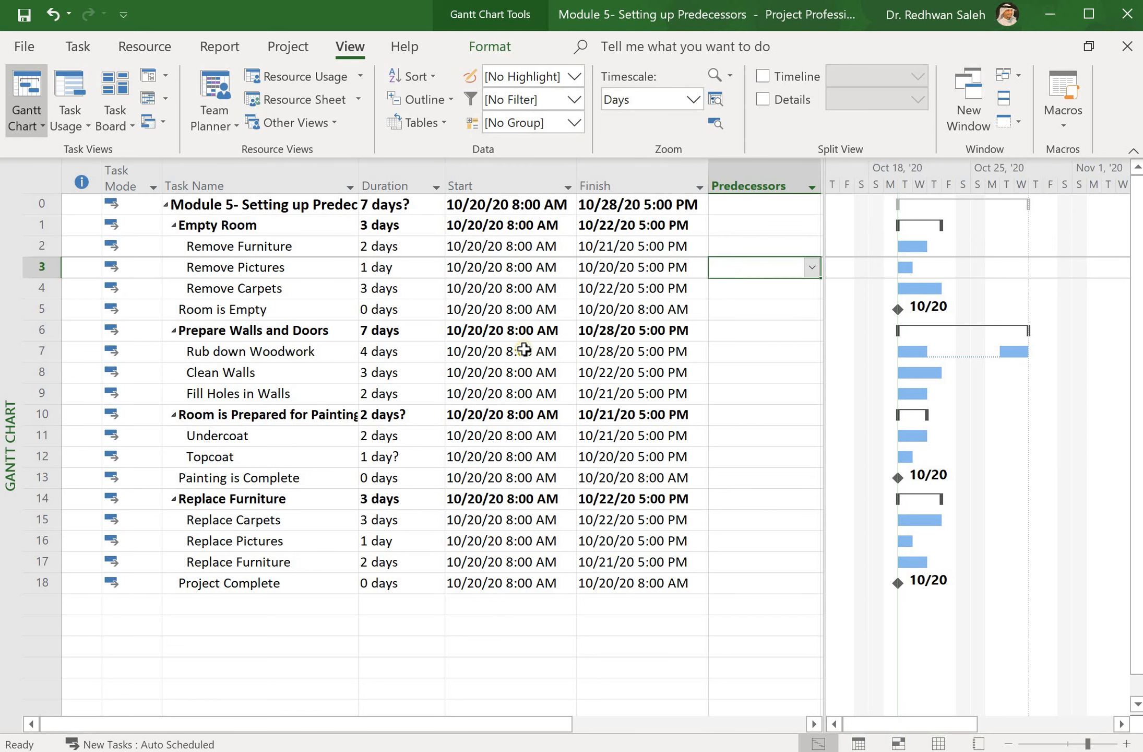
type("2")
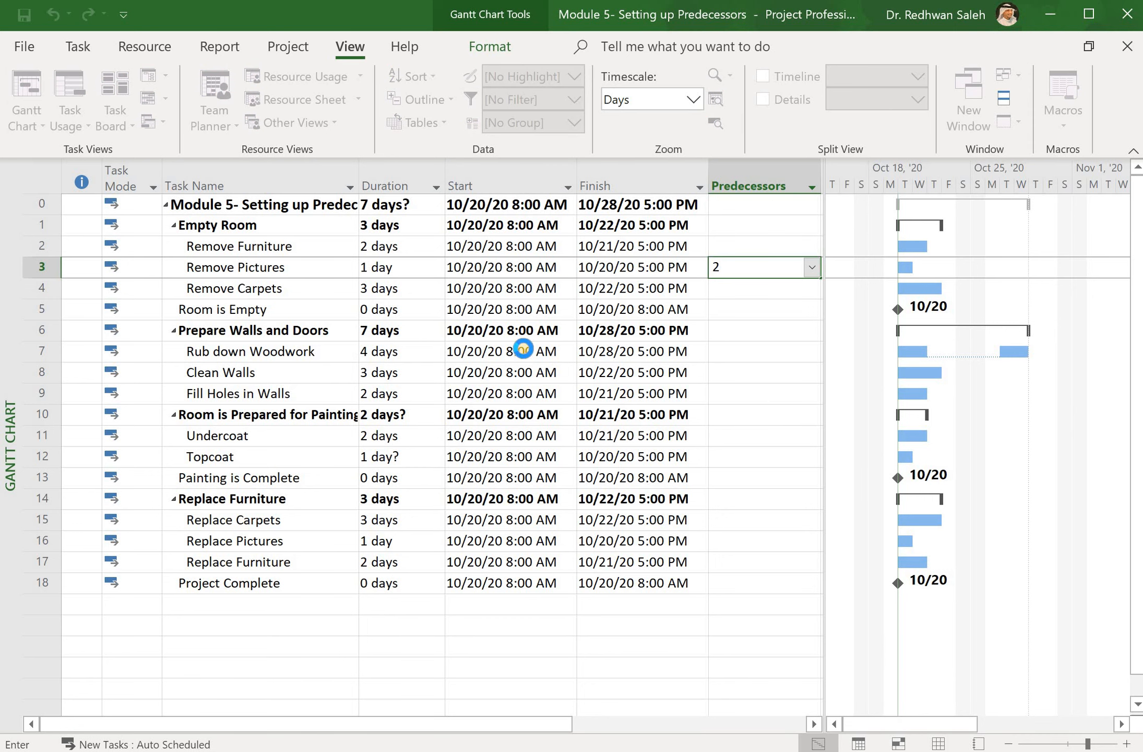
key("Return")
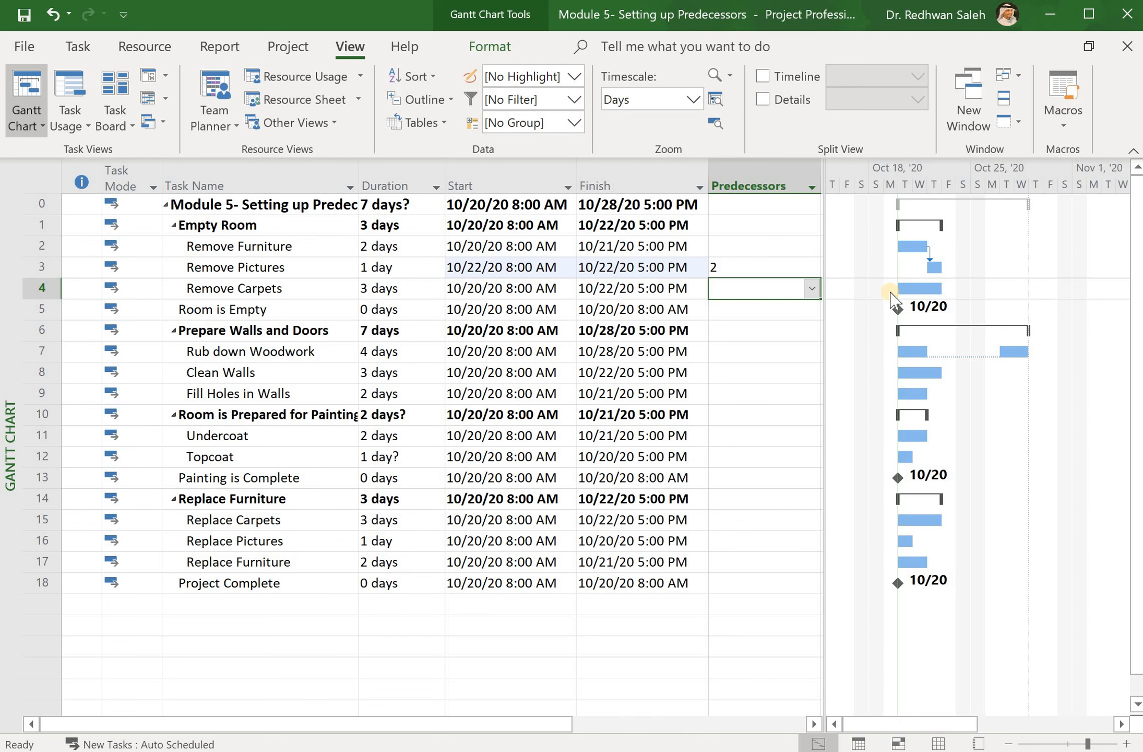
- Set the predecessor of Remove Carpets to 3 and the predecessor of the Room is Empty milestone to 1
mouse_move(914, 246)
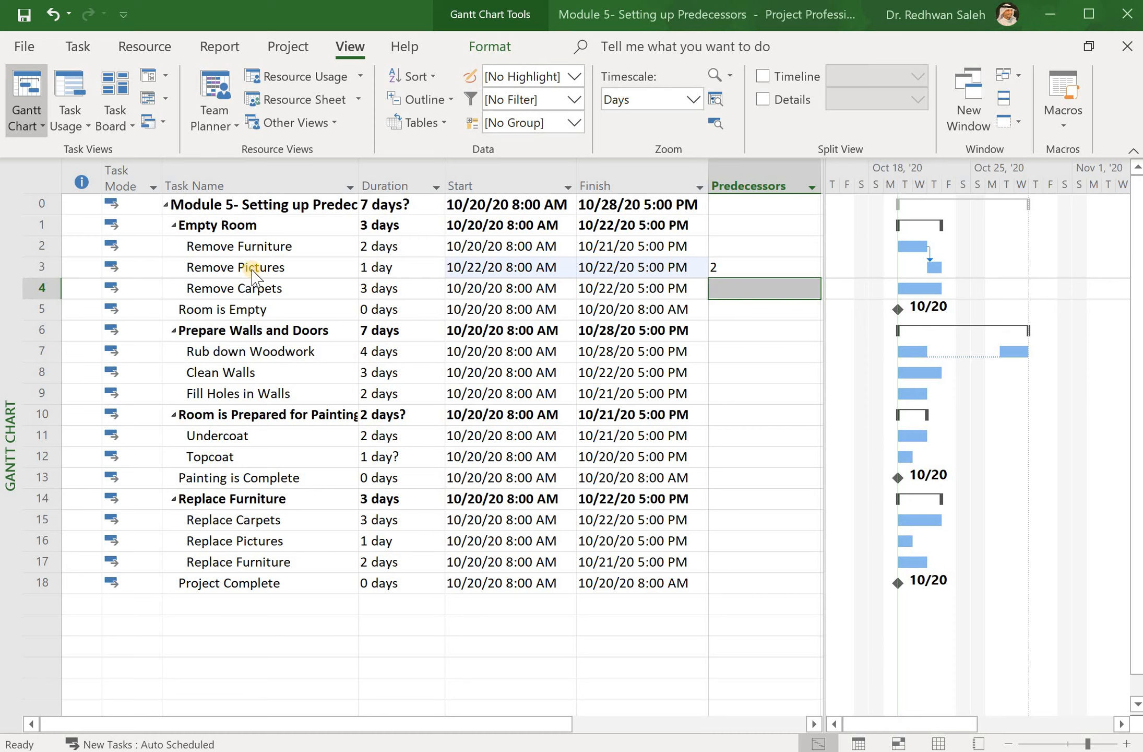
left_click(719, 289)
type("3")
key("Return")
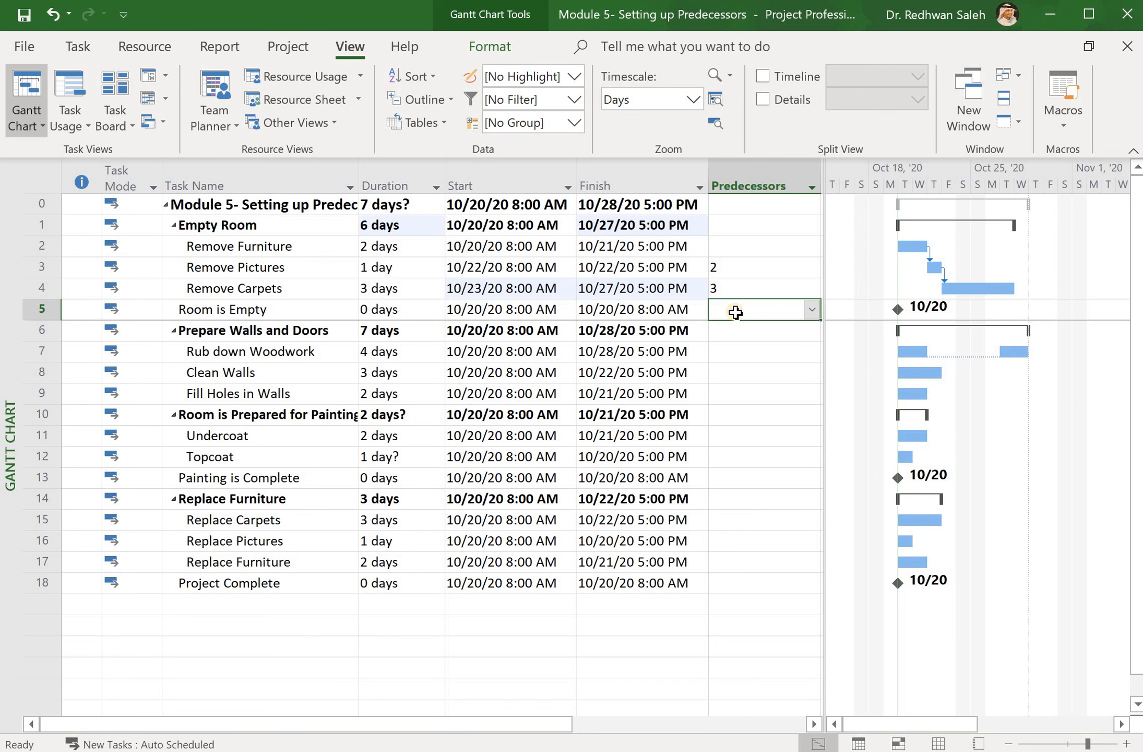
type("1")
key("Return")
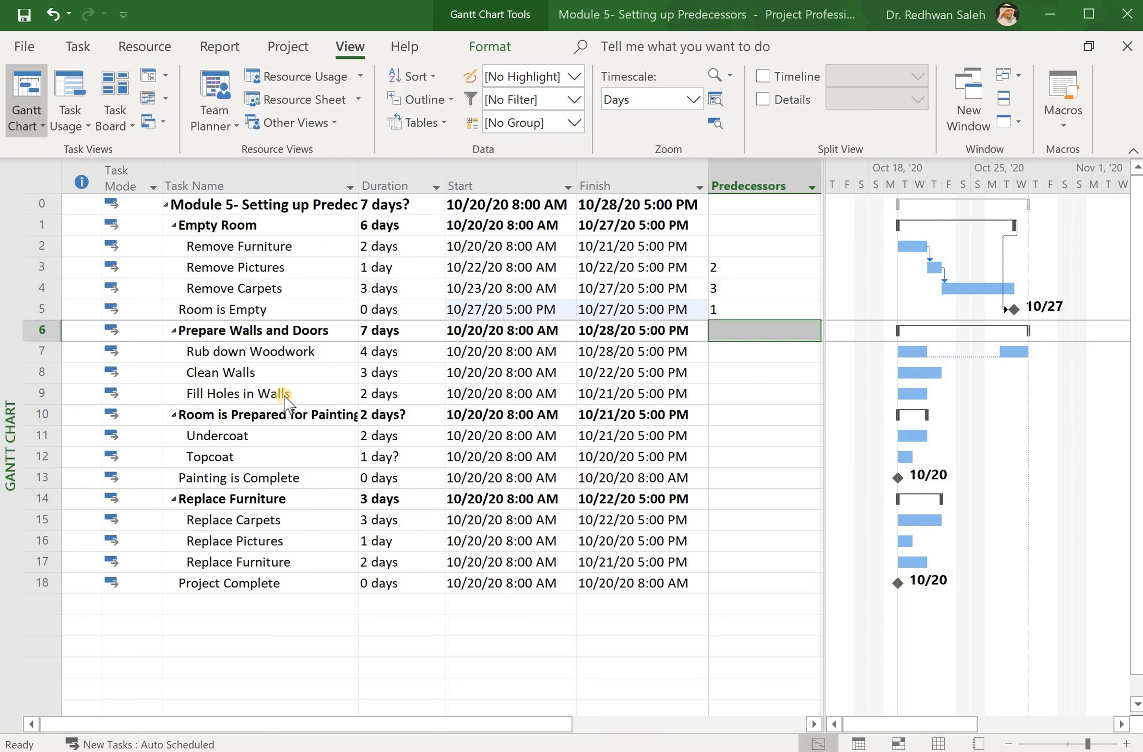
- Set the Room is Empty milestone, task 5, as the predecessor of Rub down Woodwork
left_click(736, 350)
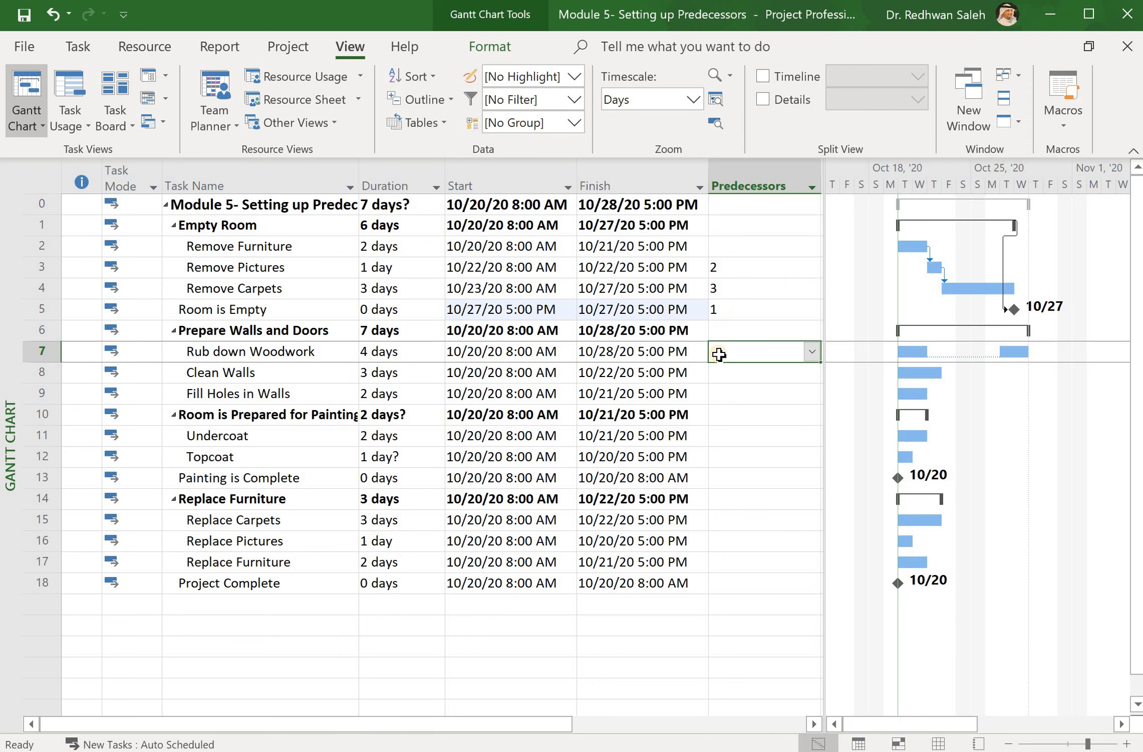
left_click(719, 354)
type("5")
key("Return")
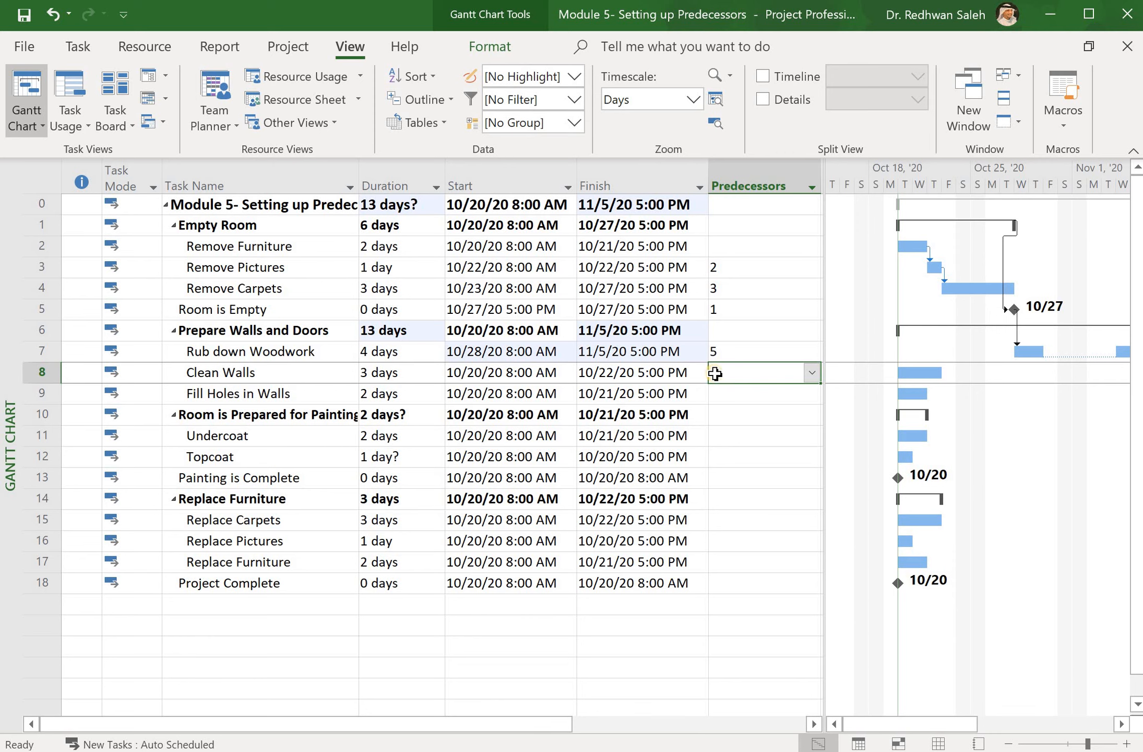
- Give Clean Walls a start-to-start link to Rub down Woodwork with the predecessor 7SS
left_click(715, 373)
left_click(715, 374)
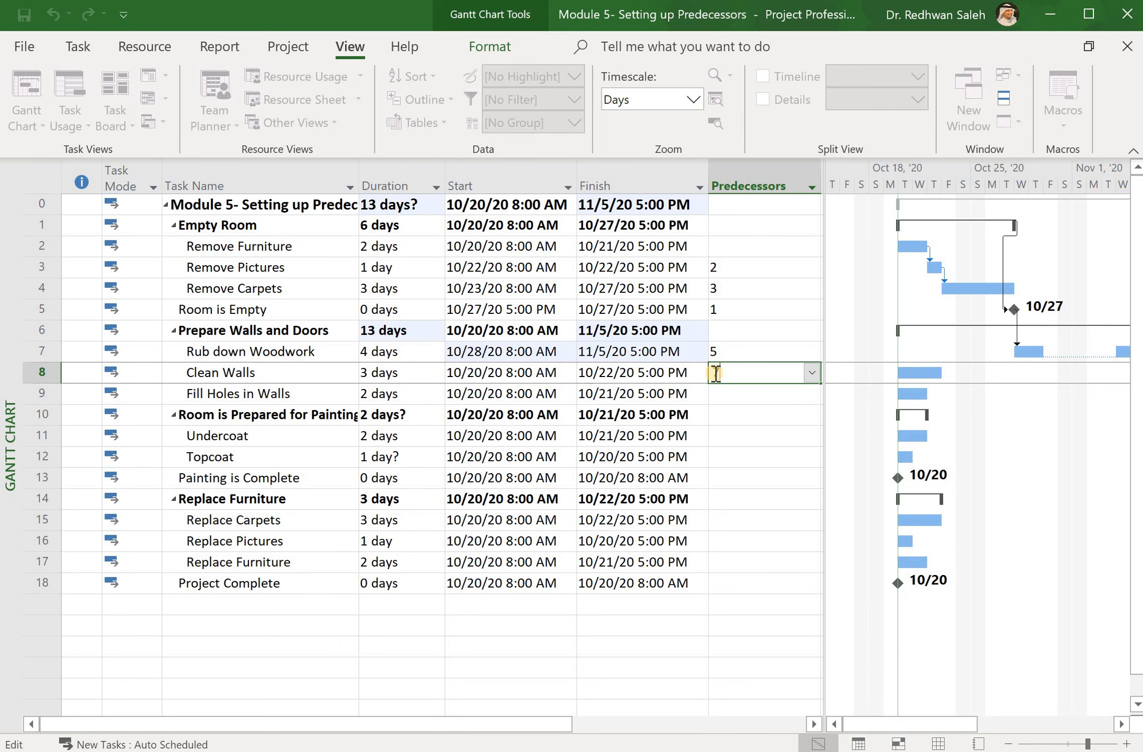
type("7ss")
key("Return")
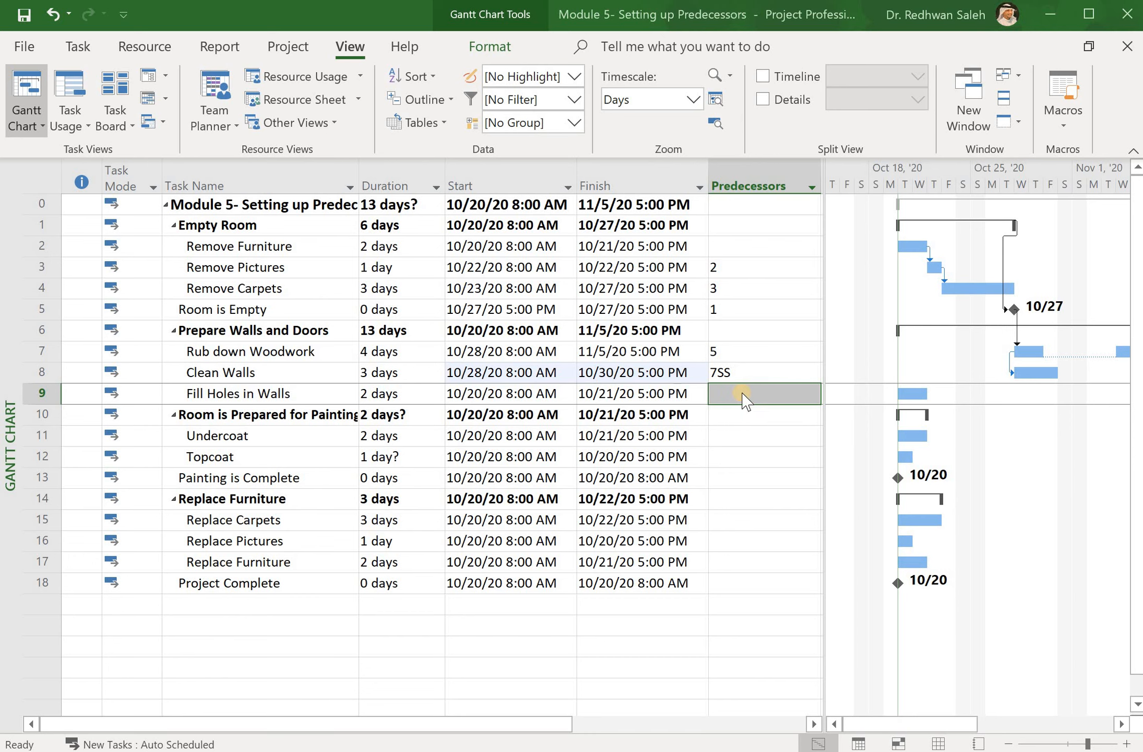
- Re-enter 7SS as the predecessor of Clean Walls and set the predecessor of Fill Holes in Walls to 8
left_click(754, 380)
type("8")
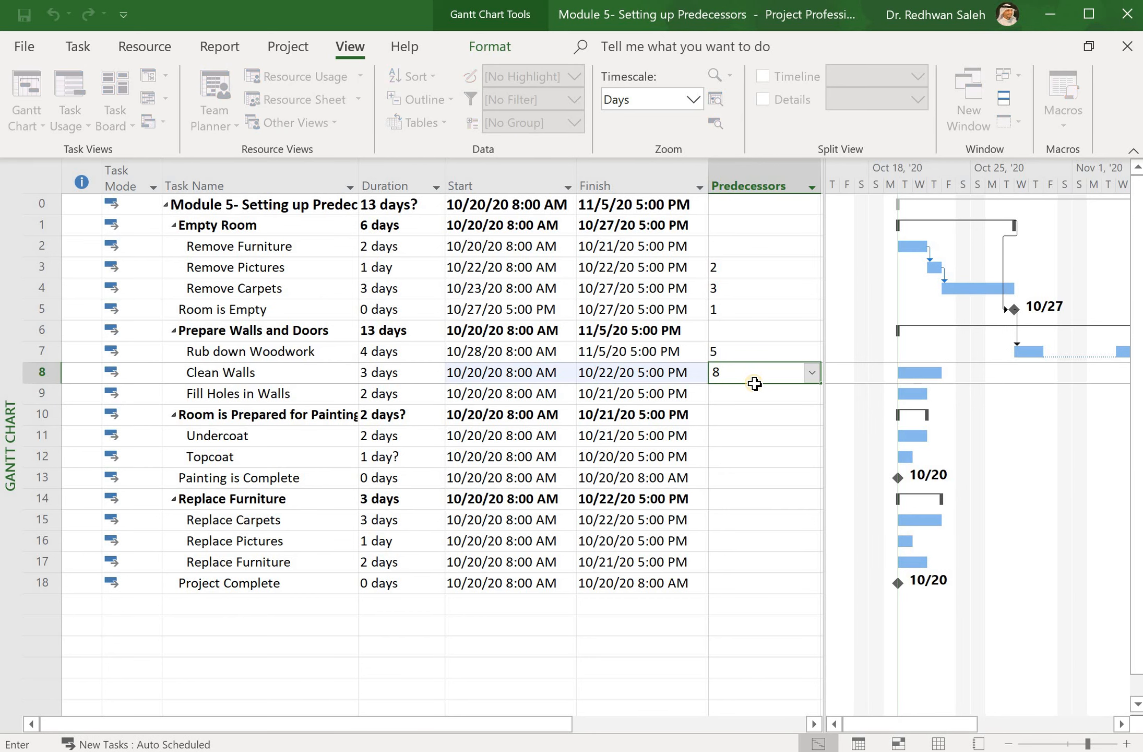
key("BackSpace")
type("7ss")
key("Return")
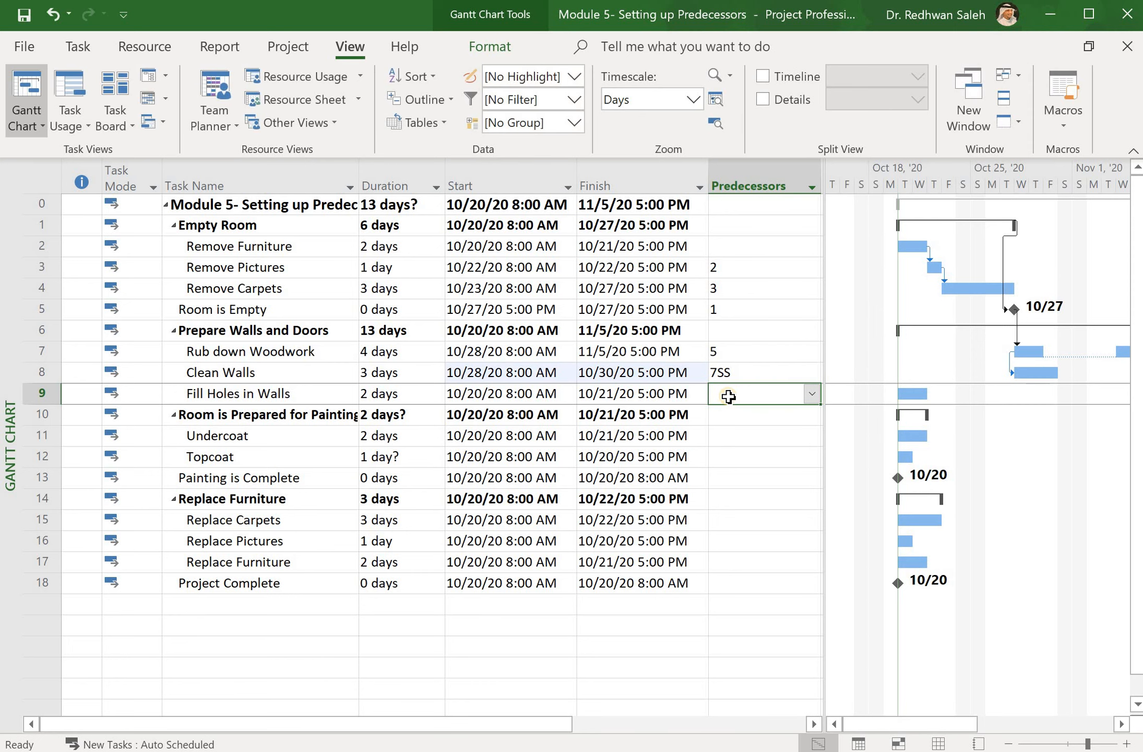
type("8")
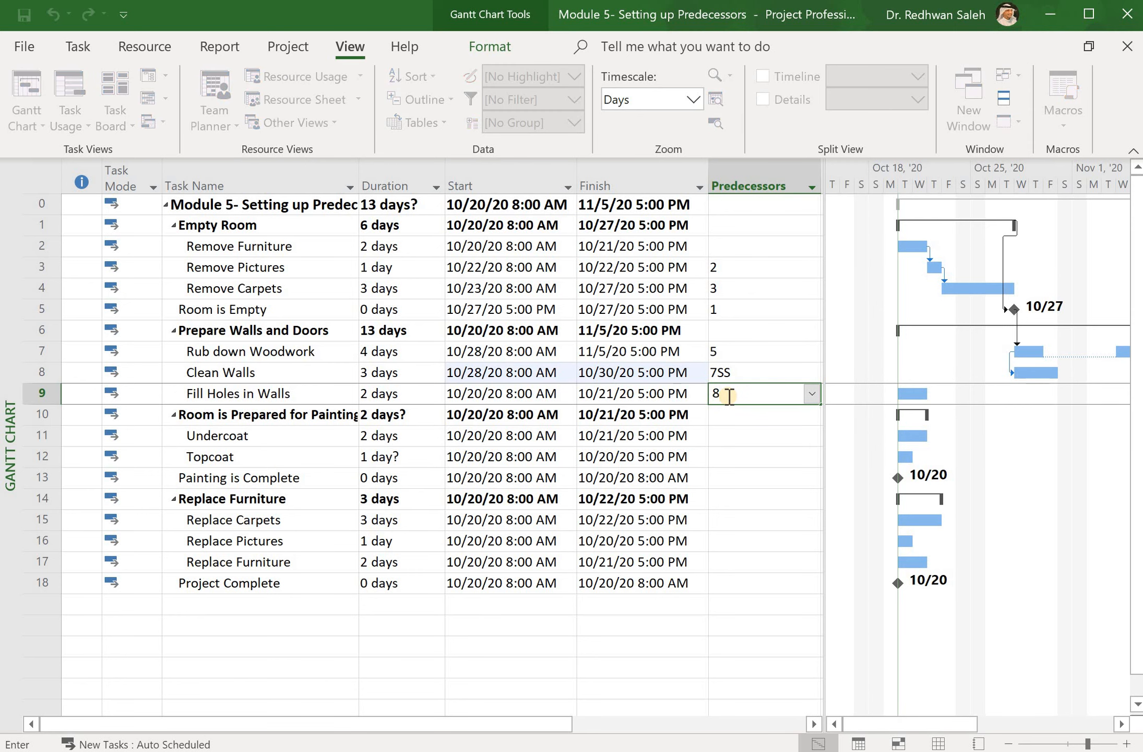
key("Return")
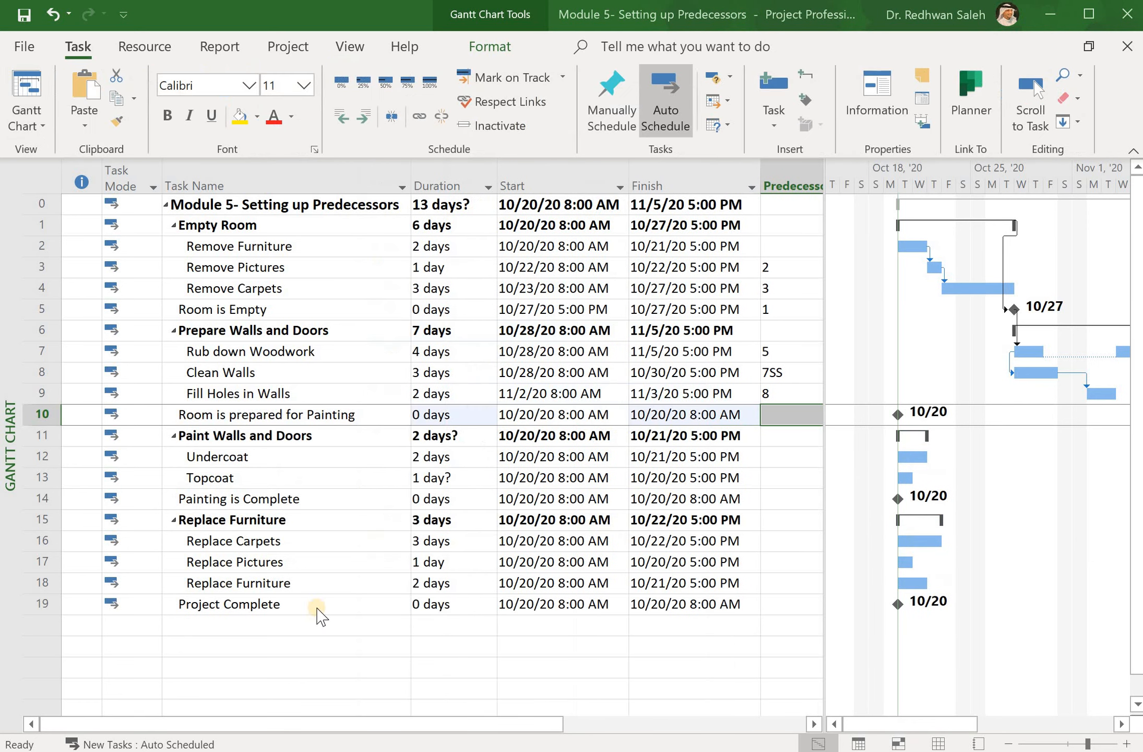
- Set the summary task Prepare Walls and Doors, task 6, as the predecessor of the Room is prepared for Painting milestone
left_click(792, 416)
left_click(793, 417)
type("6")
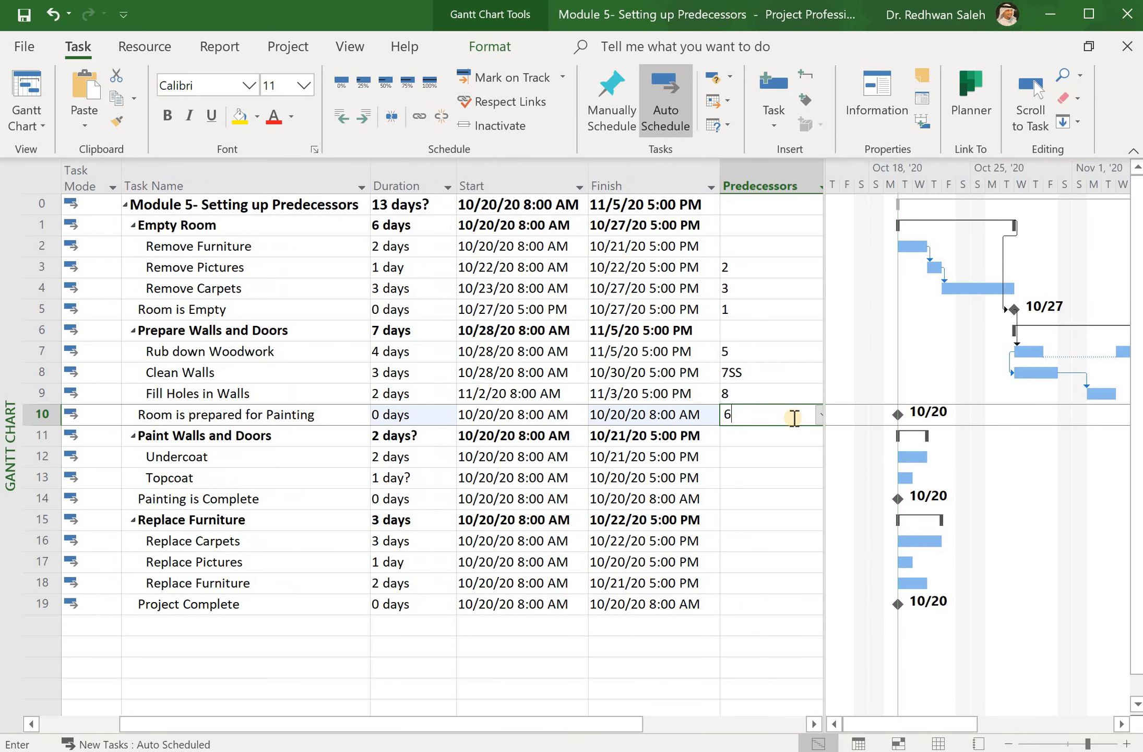
key("Return")
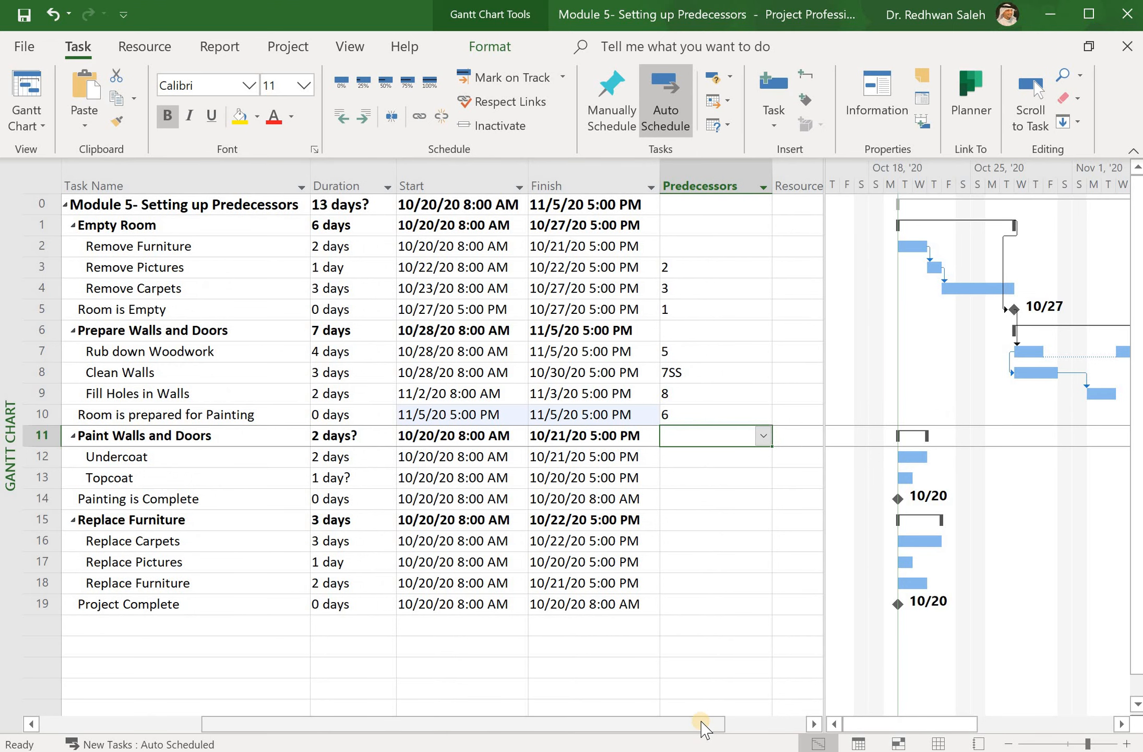
- Examine the Gantt chart links between the Prepare Walls and Doors tasks and the Room is prepared for Painting milestone
left_click_drag(701, 725, 635, 725)
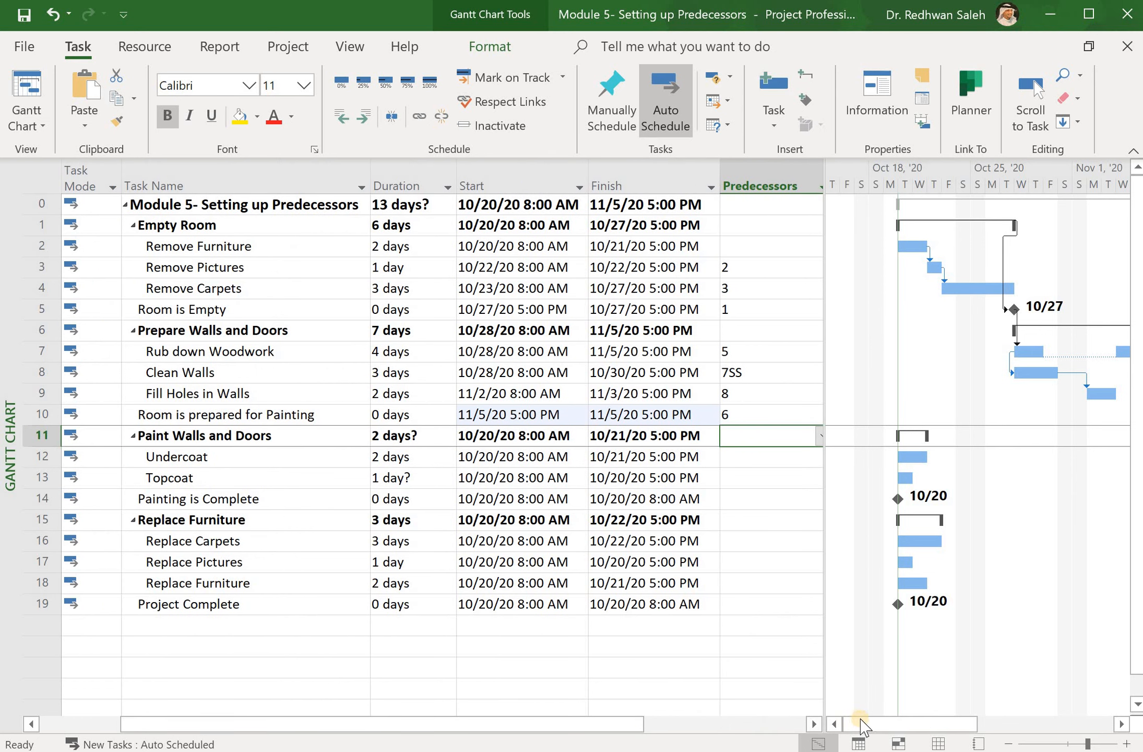
mouse_move(860, 723)
left_mouse_down()
mouse_move(926, 721)
mouse_move(880, 720)
left_mouse_up()
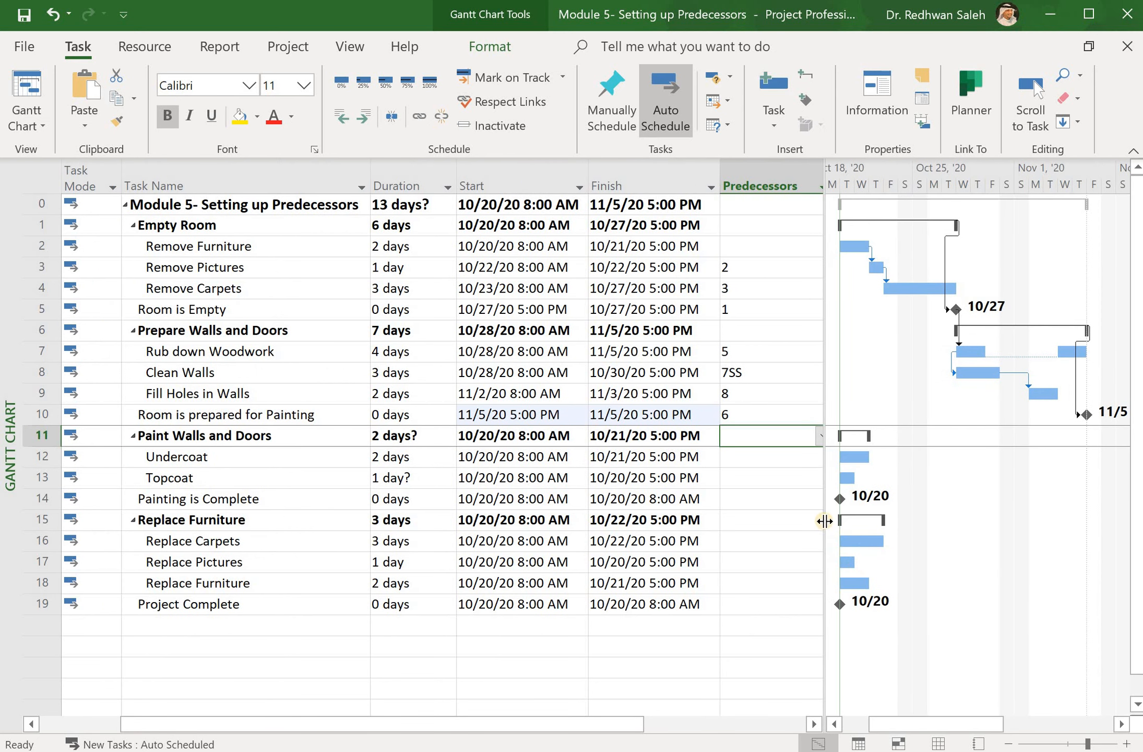
left_click_drag(825, 520, 786, 522)
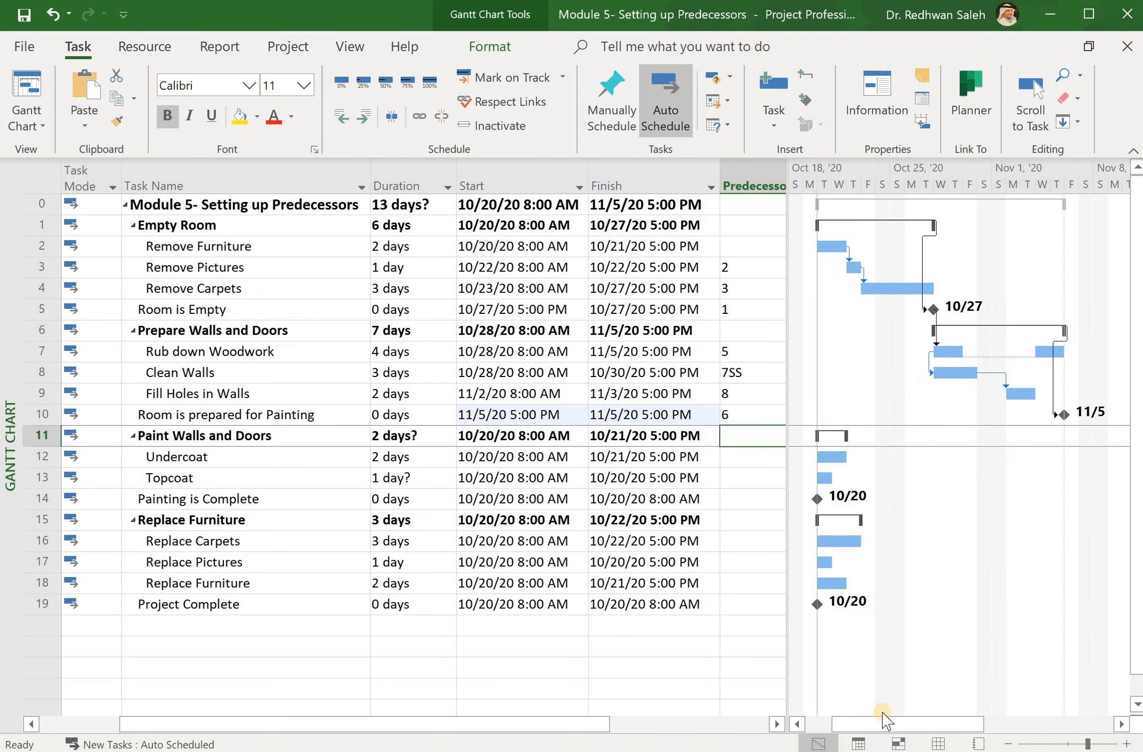
mouse_move(882, 722)
left_mouse_down()
mouse_move(860, 723)
mouse_move(897, 725)
left_mouse_up()
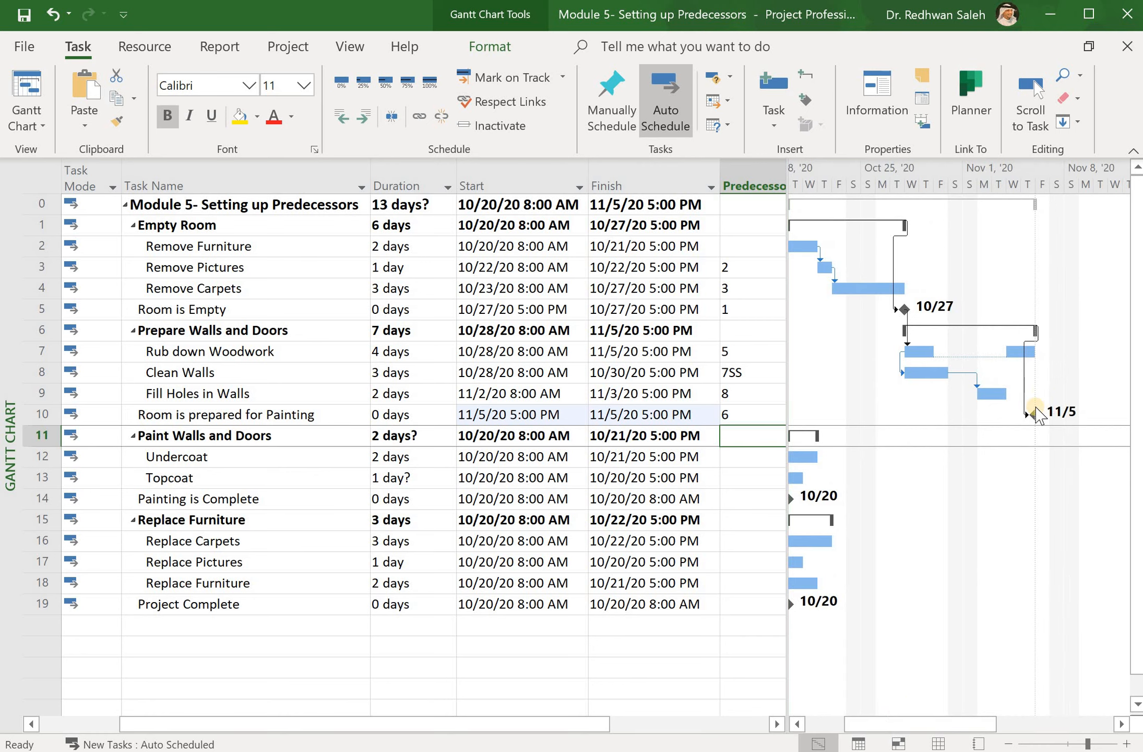
mouse_move(1035, 412)
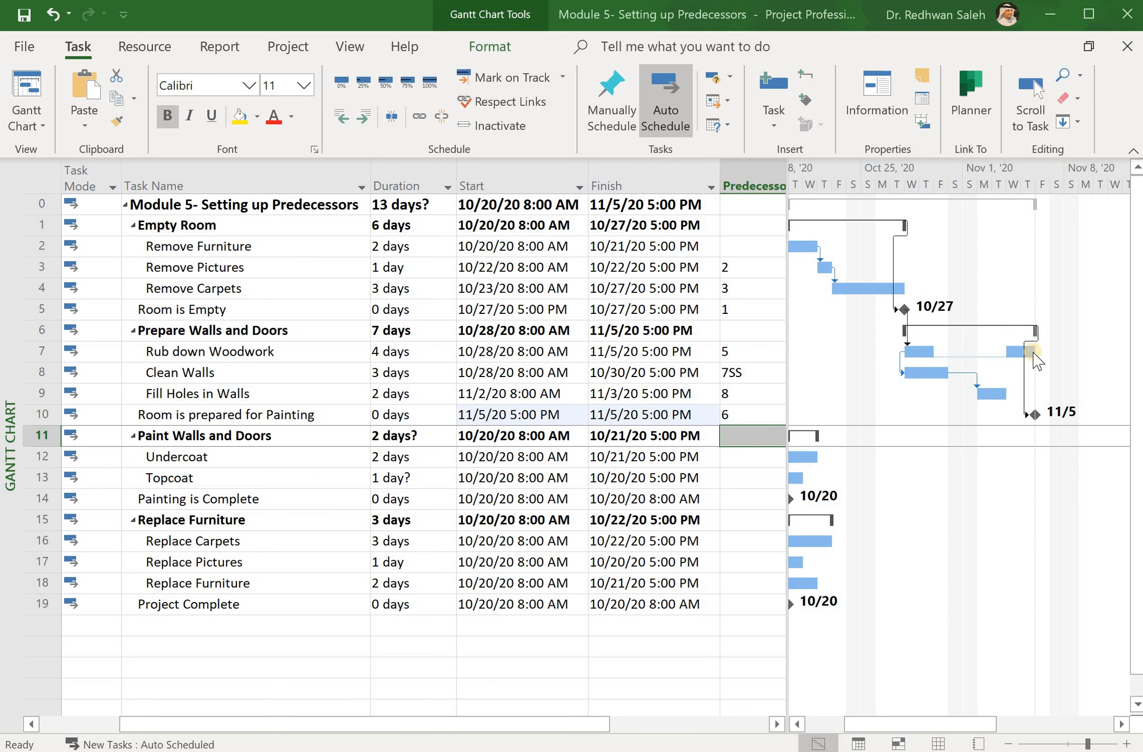
left_click(1036, 360)
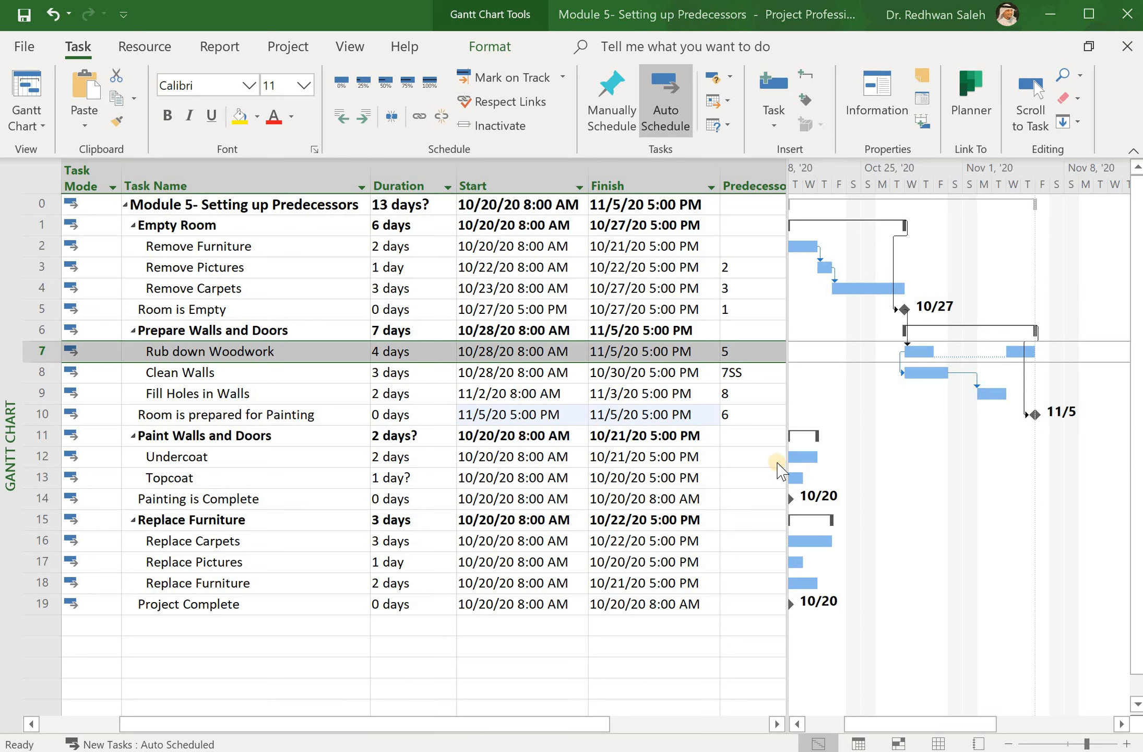
- Set the predecessor of Undercoat to 10 and the predecessor of Topcoat to 12
left_click_drag(788, 411, 822, 410)
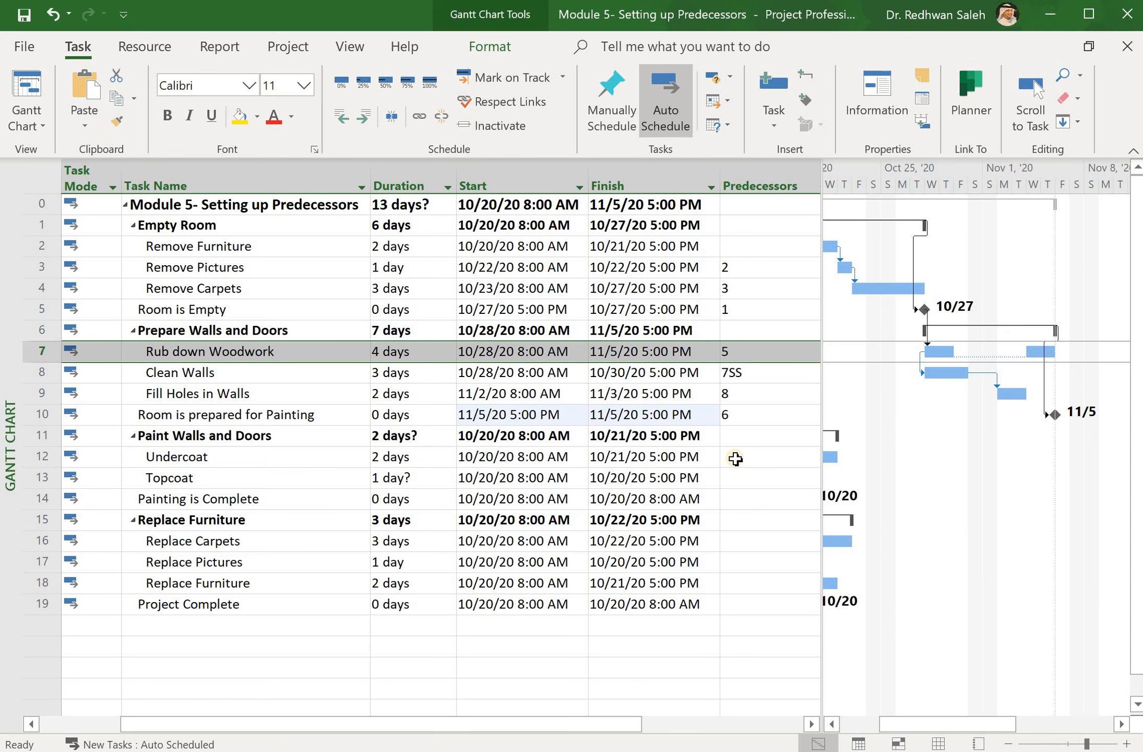
left_click(736, 458)
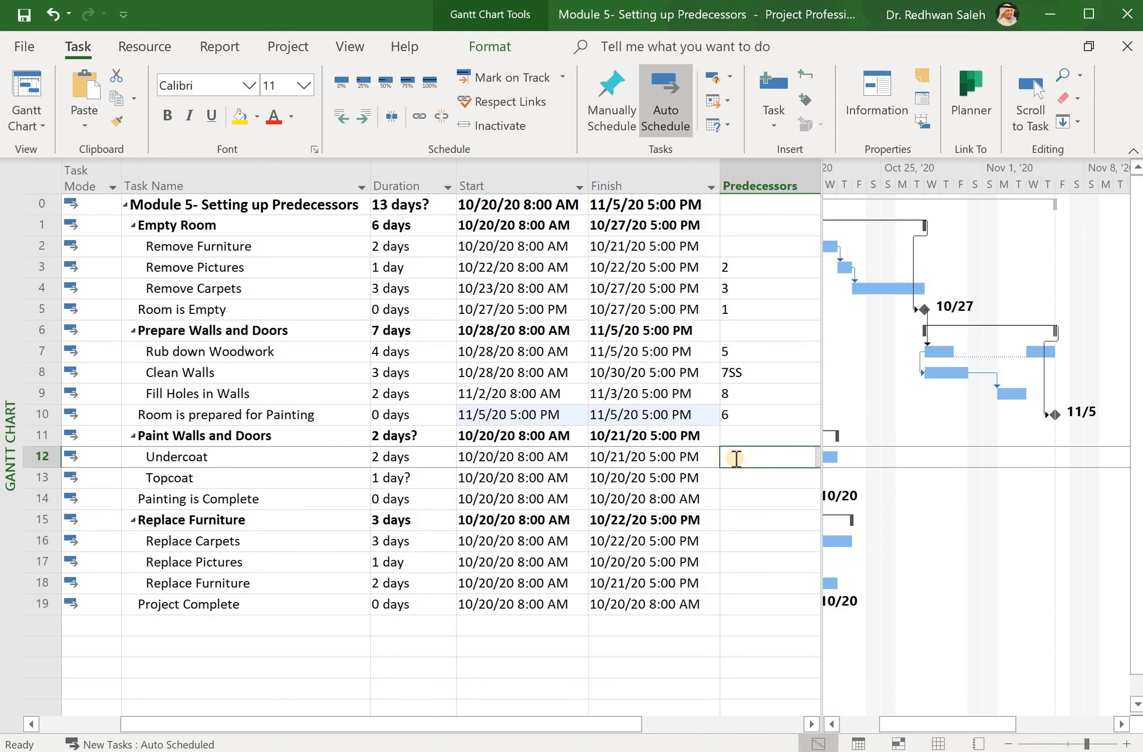
type("10")
key("Return")
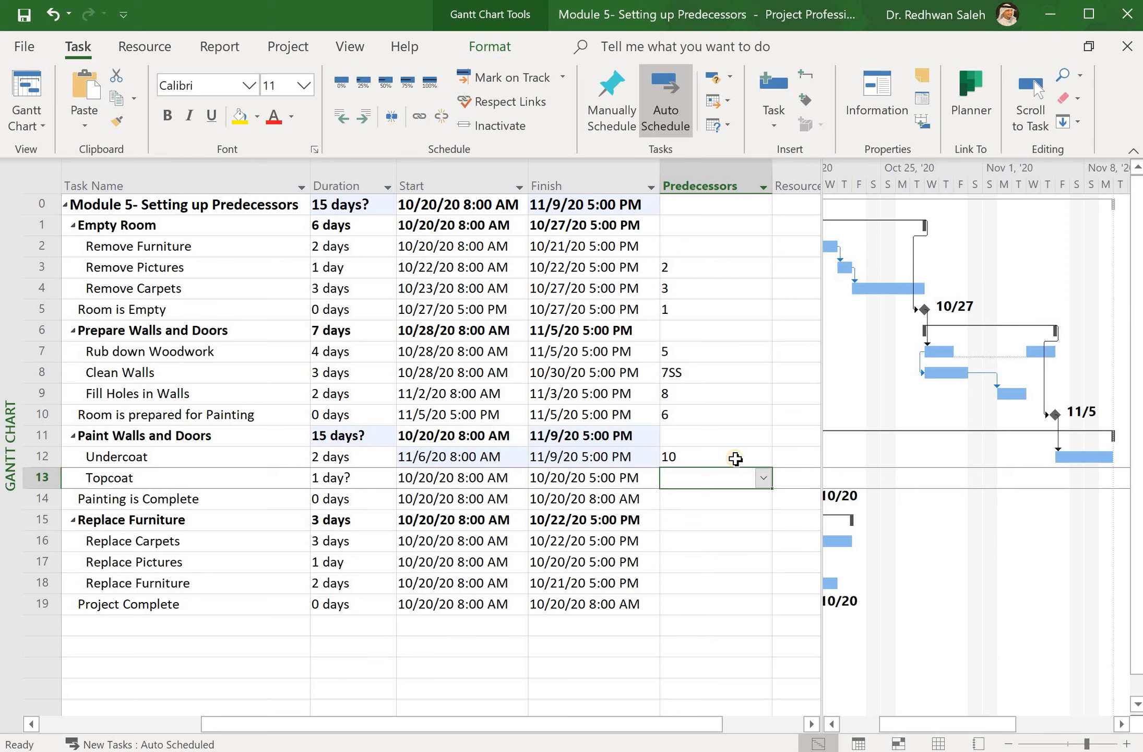
type("12")
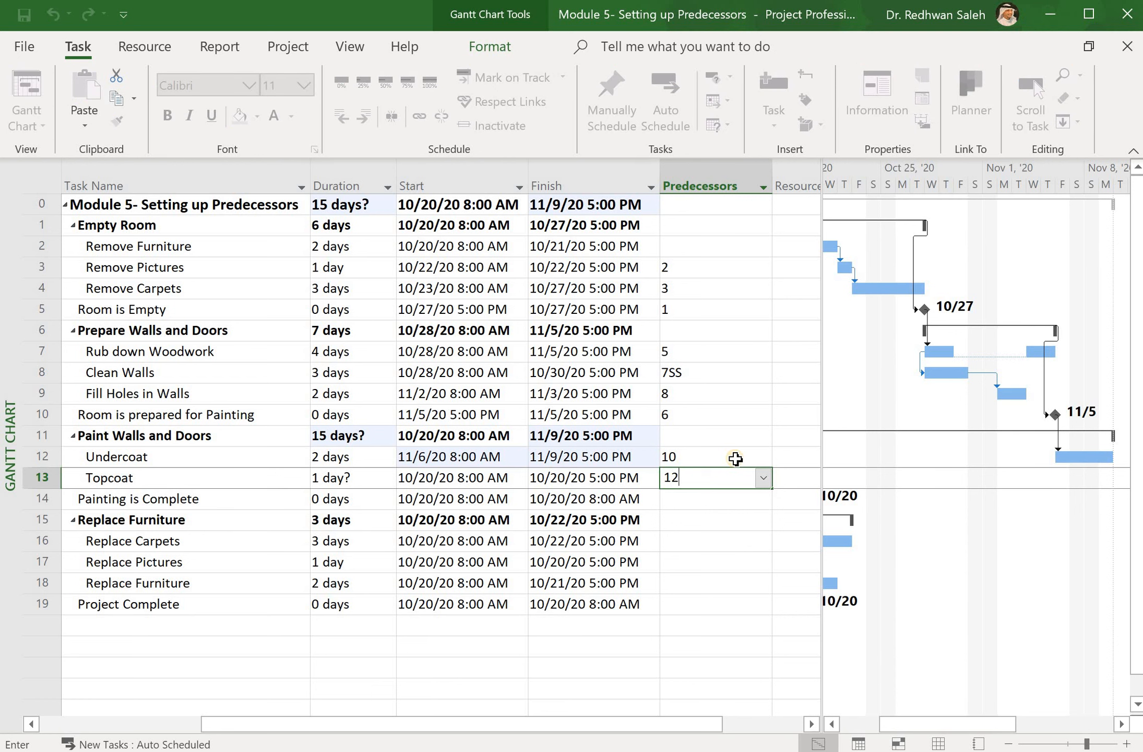
key("Return")
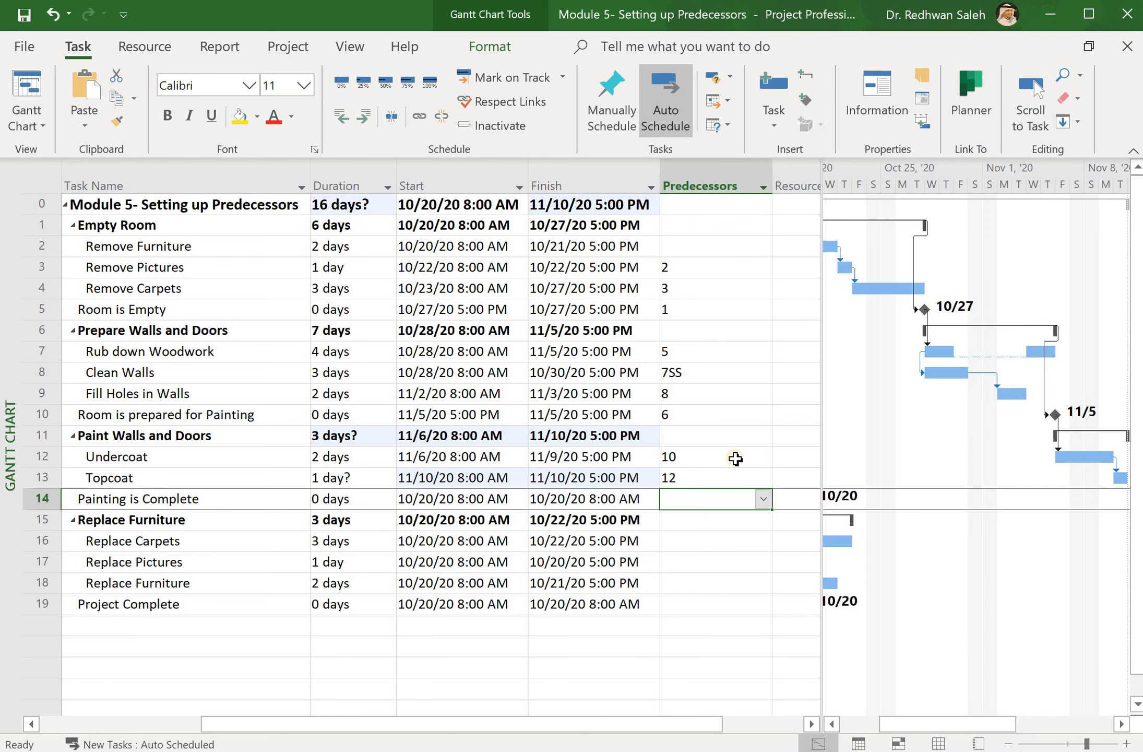
- Set the predecessor of the Painting is Complete milestone to 11 and check its link in the Gantt chart
type("11")
key("Return")
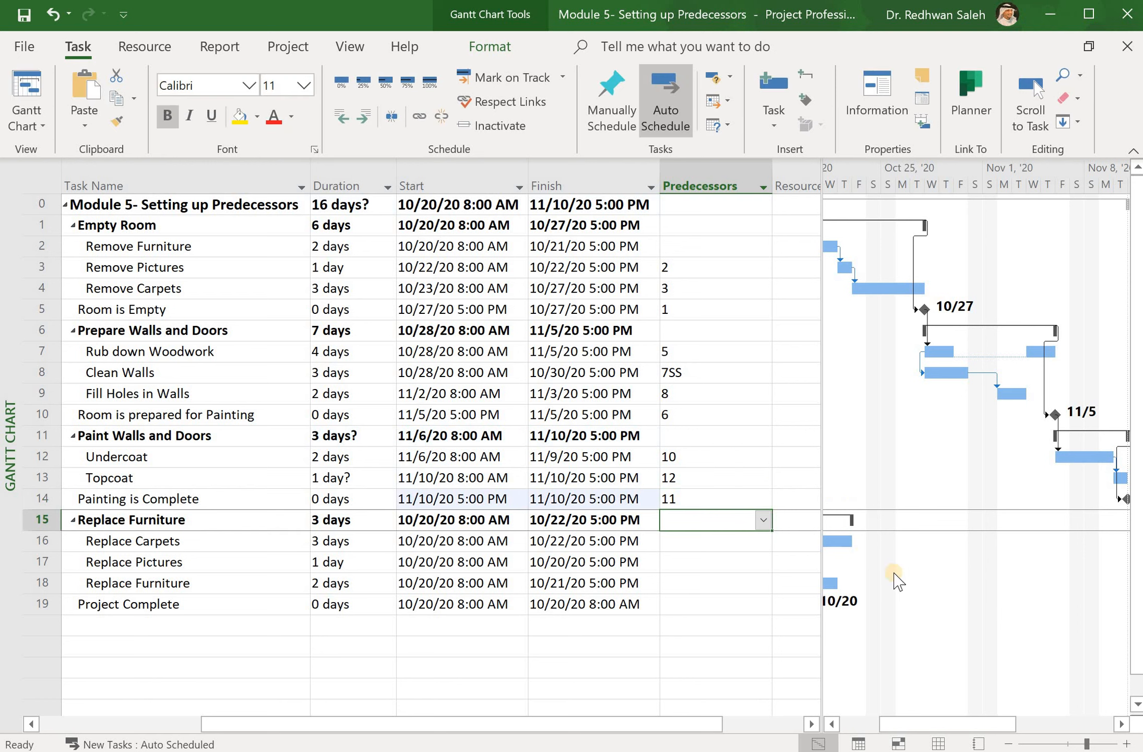
left_click(946, 719)
left_click_drag(947, 720, 1002, 720)
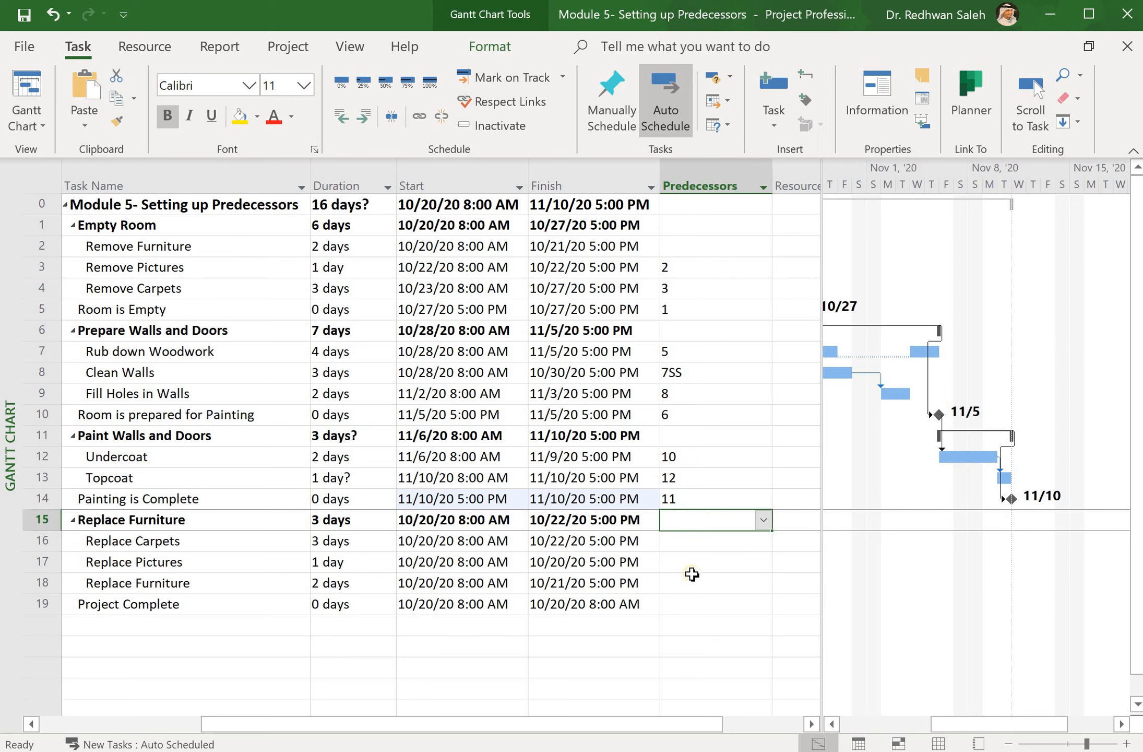
- Set the predecessor of Replace Carpets to 14FS+3 days and check its link from the Painting is Complete milestone in the Gantt chart
left_click(696, 541)
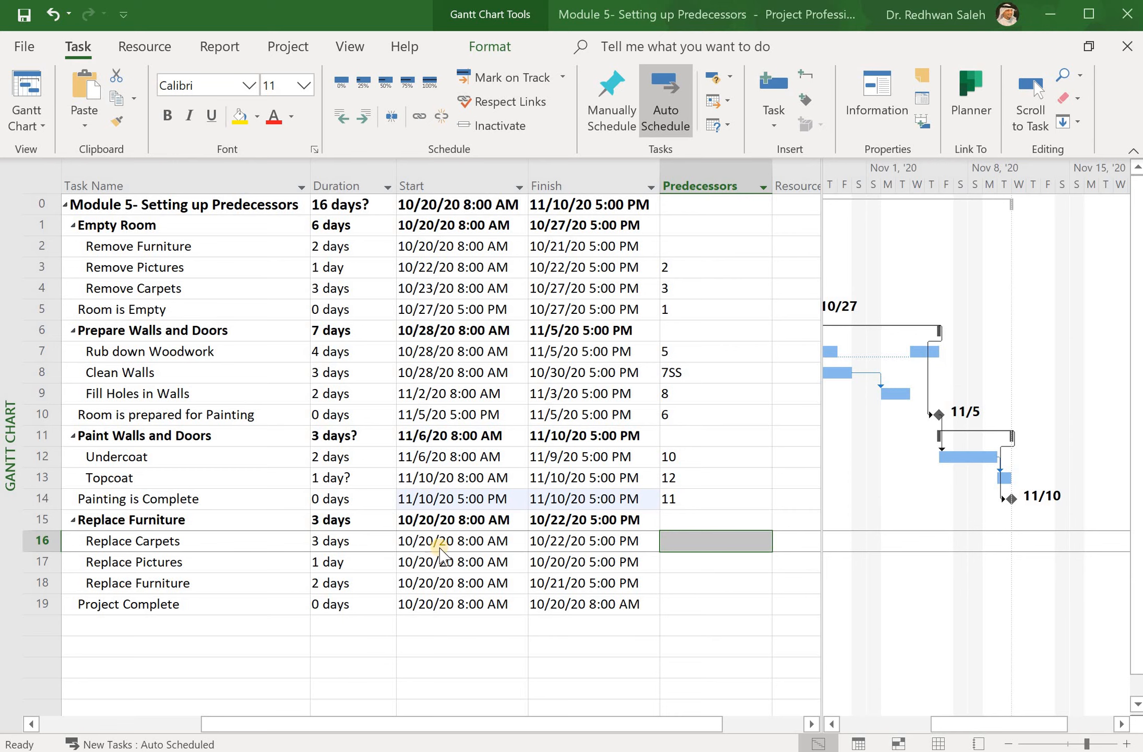
left_click(678, 543)
type("14")
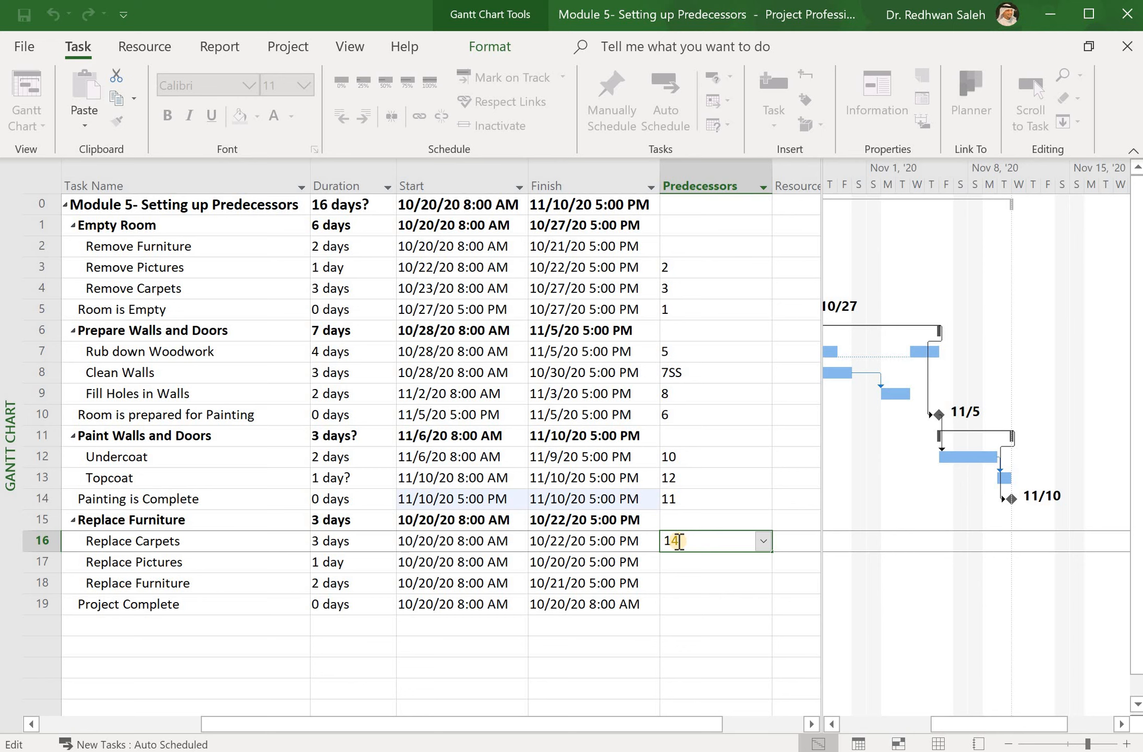
type("f")
key("BackSpace")
type("FS+3 days")
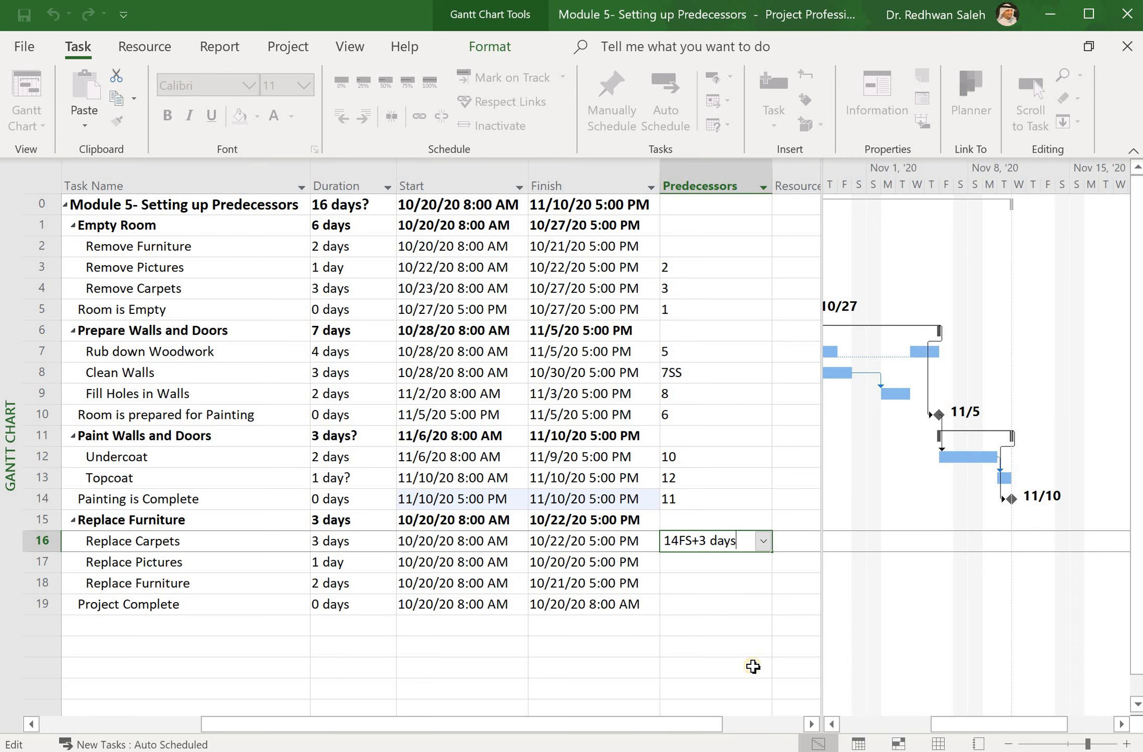
key("Return")
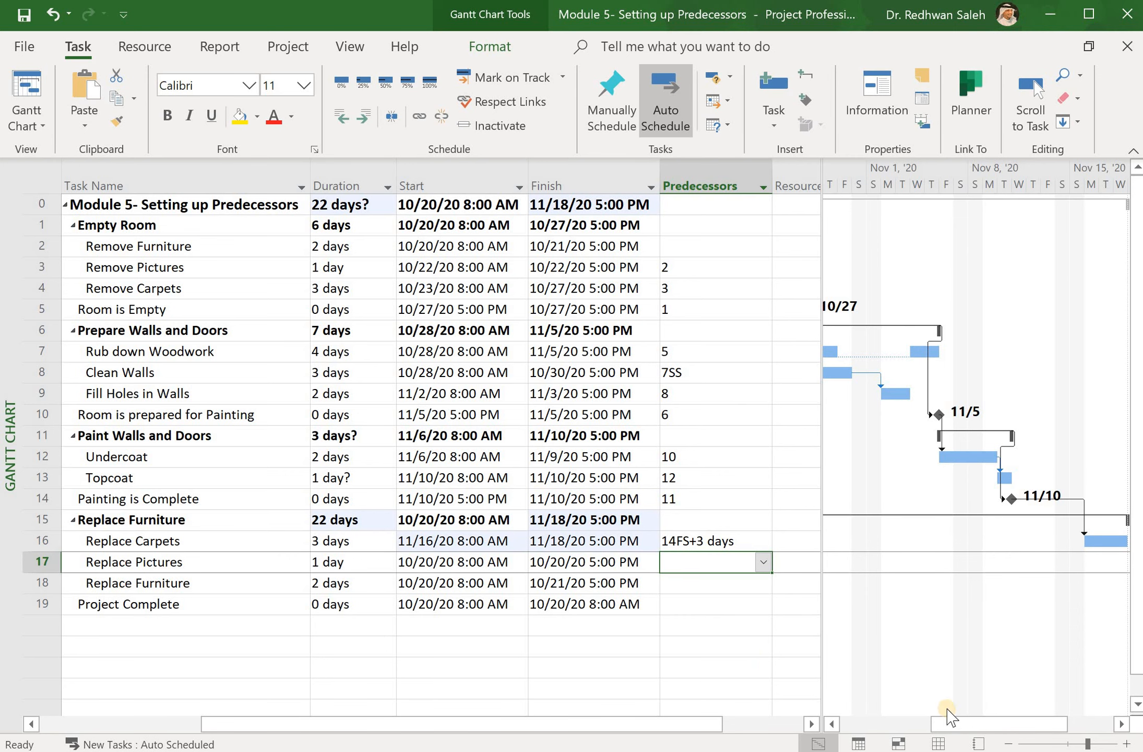
mouse_move(978, 724)
left_mouse_down()
mouse_move(1011, 722)
mouse_move(998, 720)
left_mouse_up()
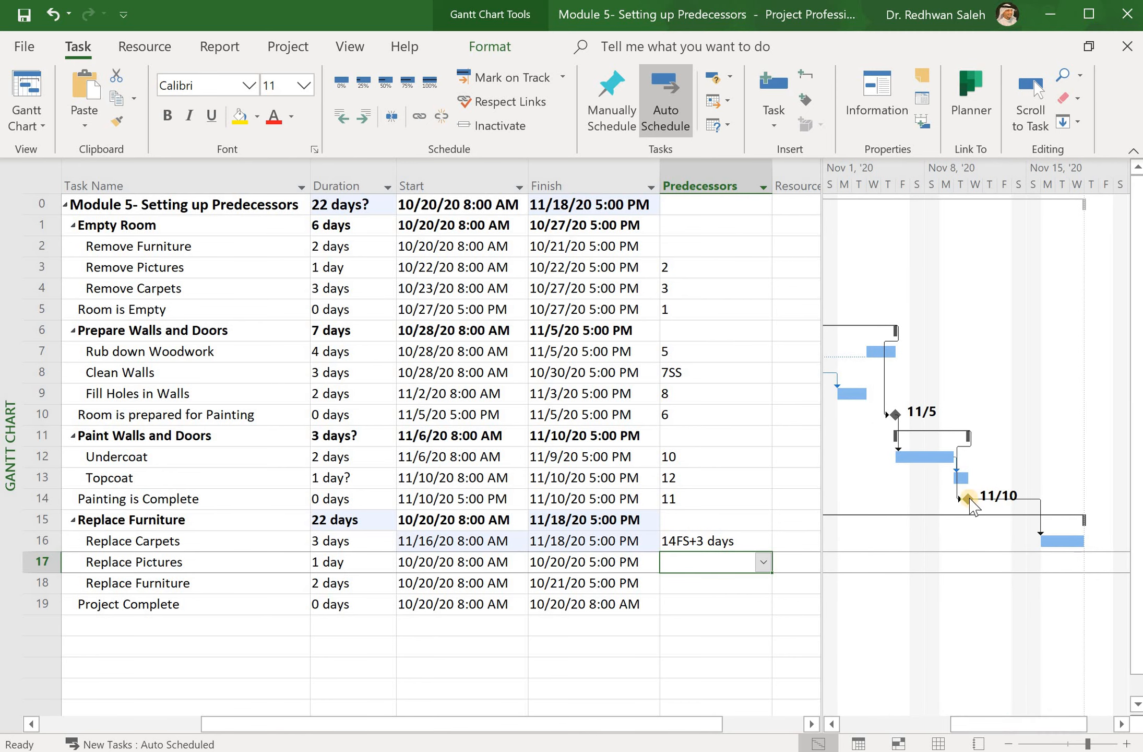
mouse_move(1006, 497)
mouse_move(966, 500)
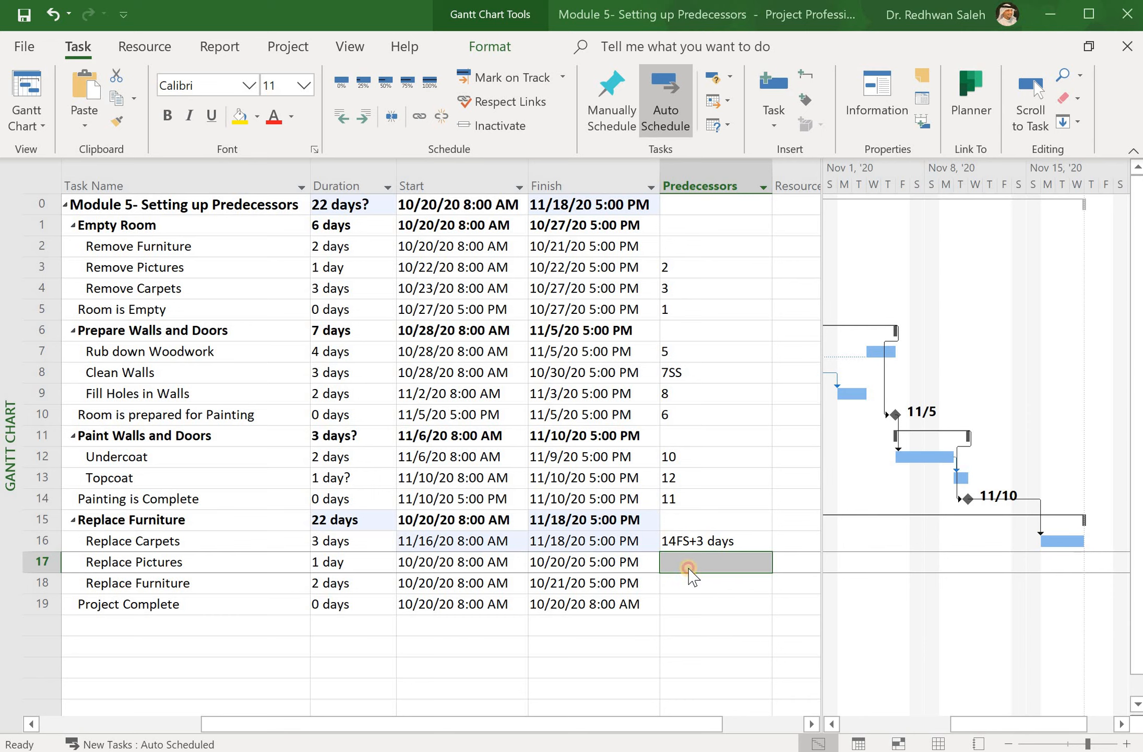
- Set the predecessor of Replace Pictures to 16 and the predecessor of the Replace Furniture subtask, task 18, to 17FF
left_click(689, 565)
type("16")
key("Return")
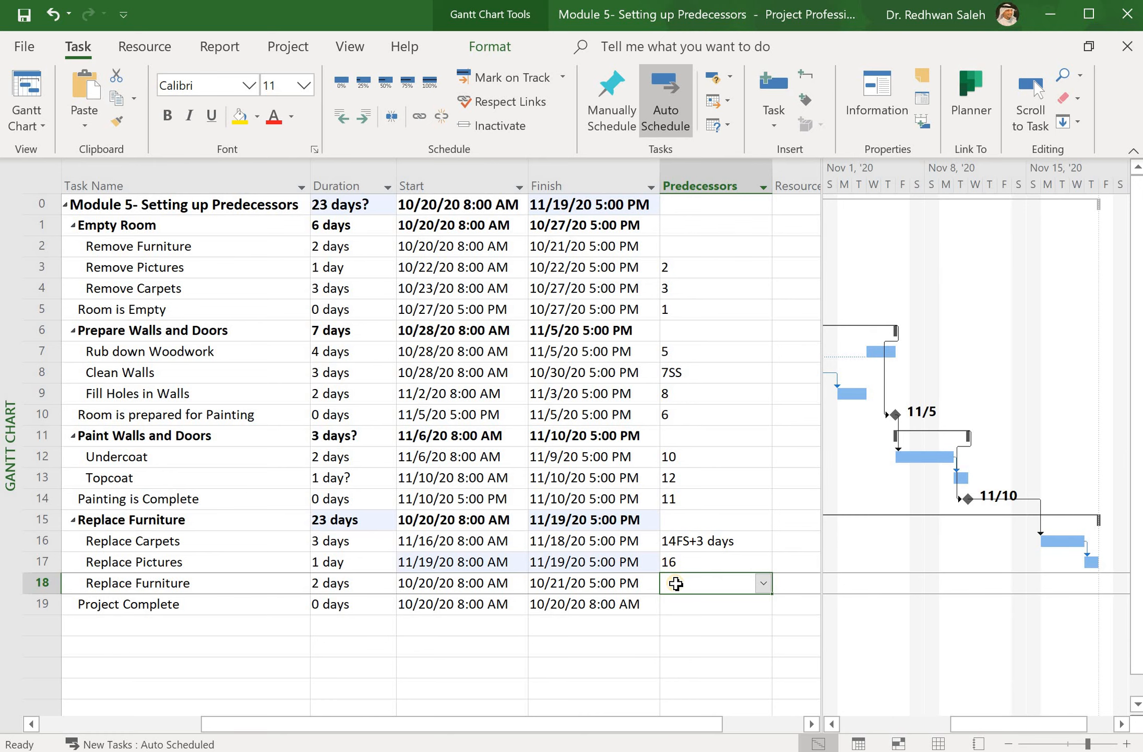
type("17")
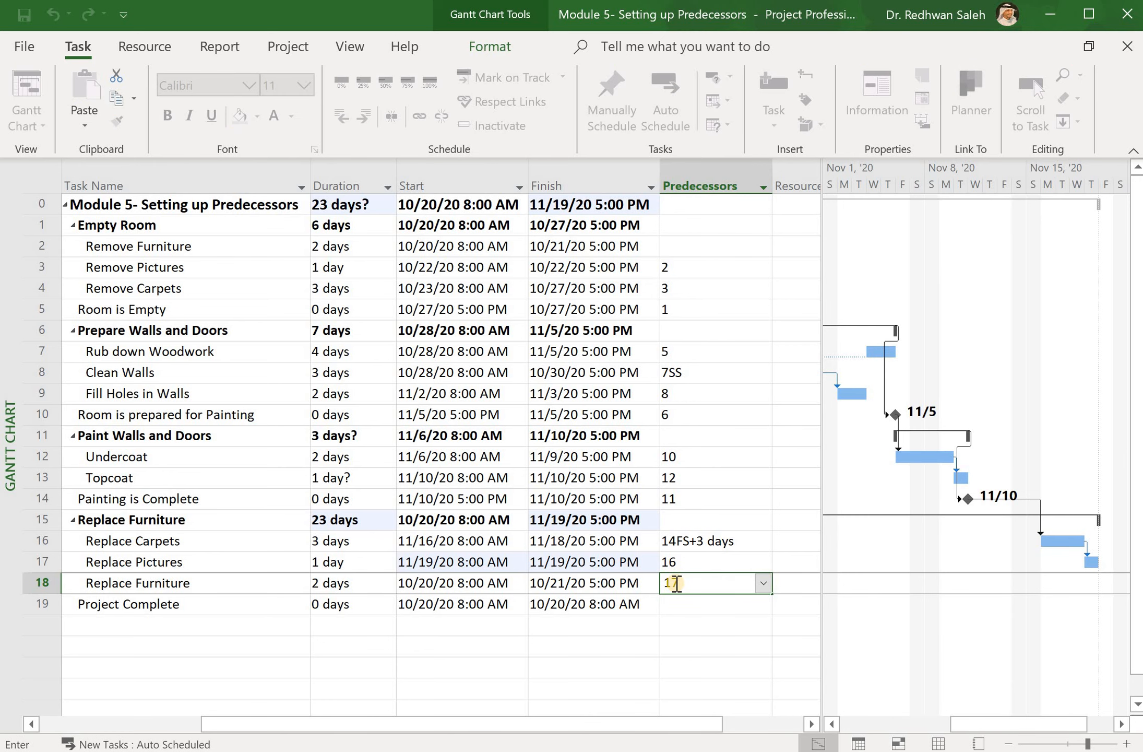
type("FF")
key("Return")
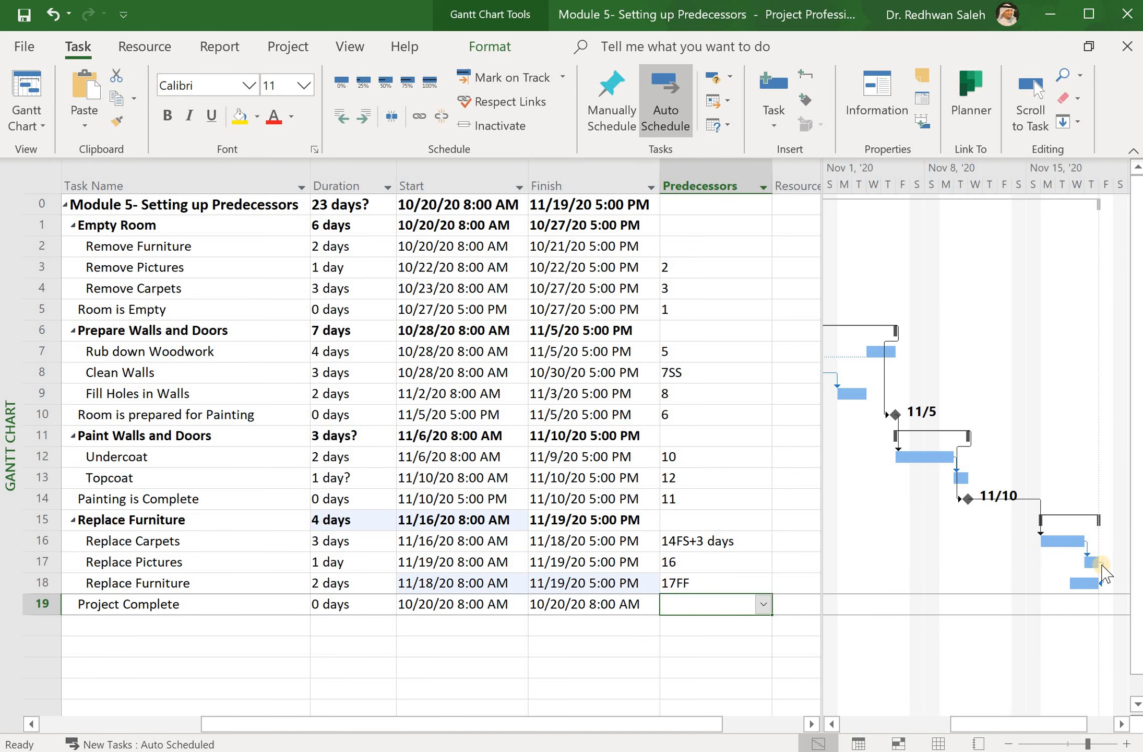
mouse_move(1096, 584)
key("Escape")
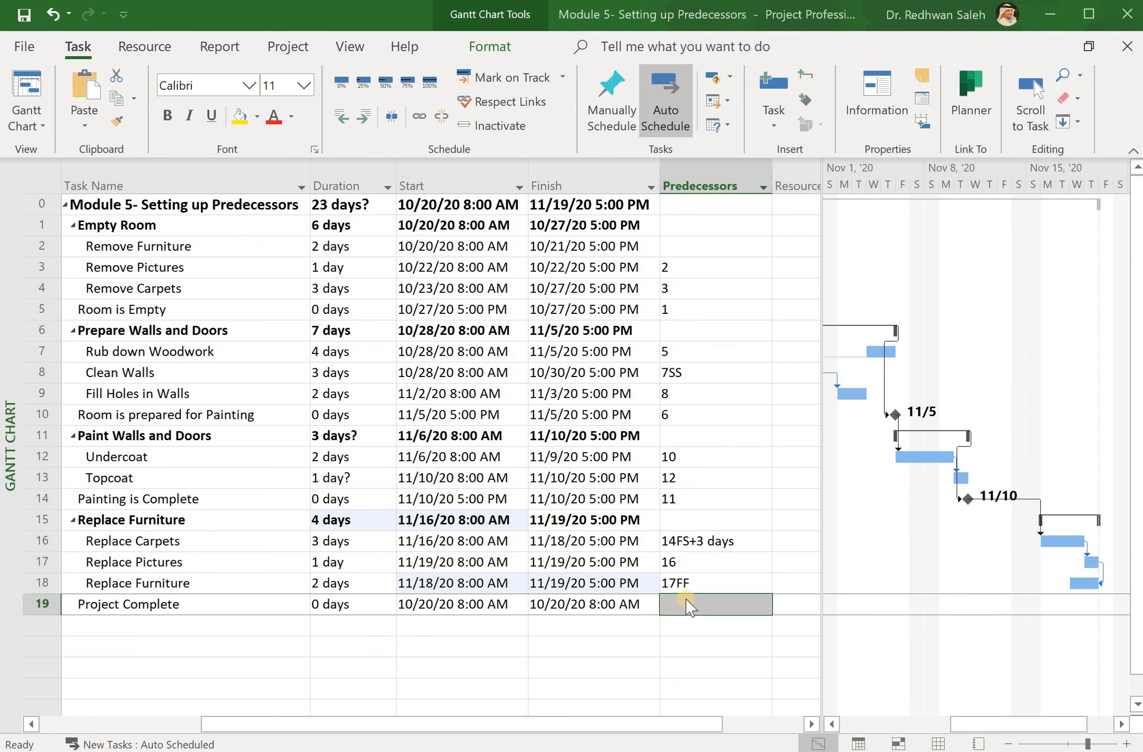
- Set the summary task Replace Furniture, task 15, as the predecessor of the Project Complete milestone and check its link in the Gantt chart
left_click(687, 604)
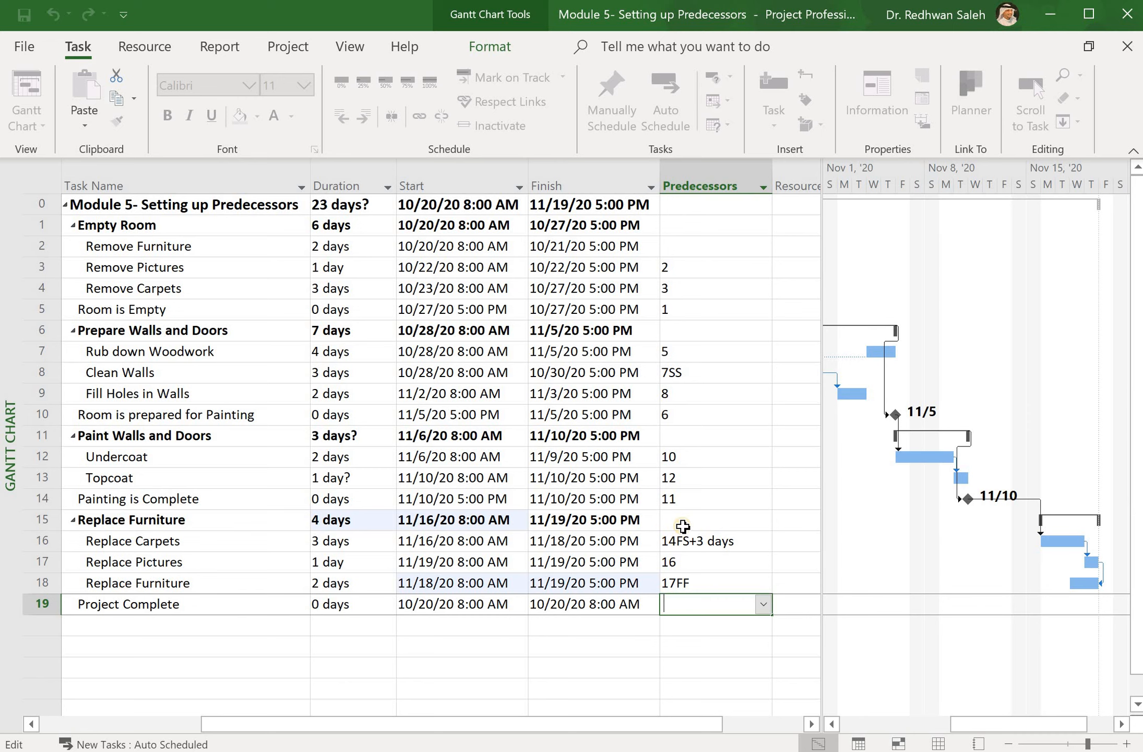
type("15")
key("Return")
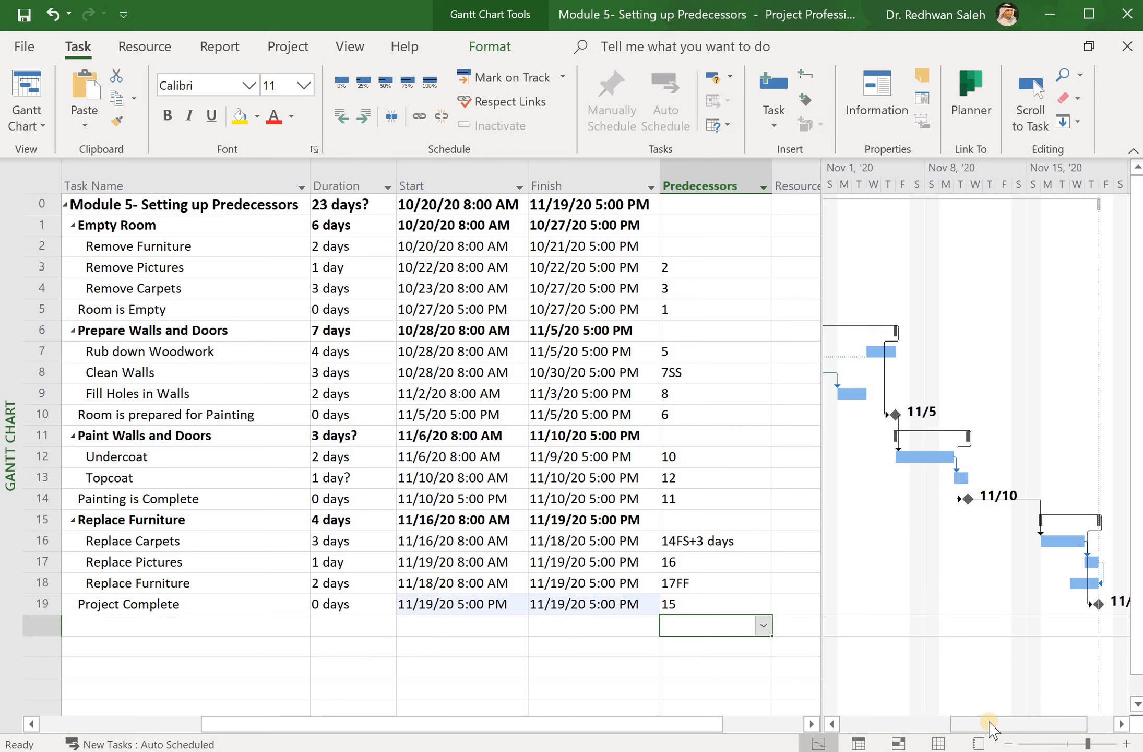
left_click_drag(990, 725, 1018, 725)
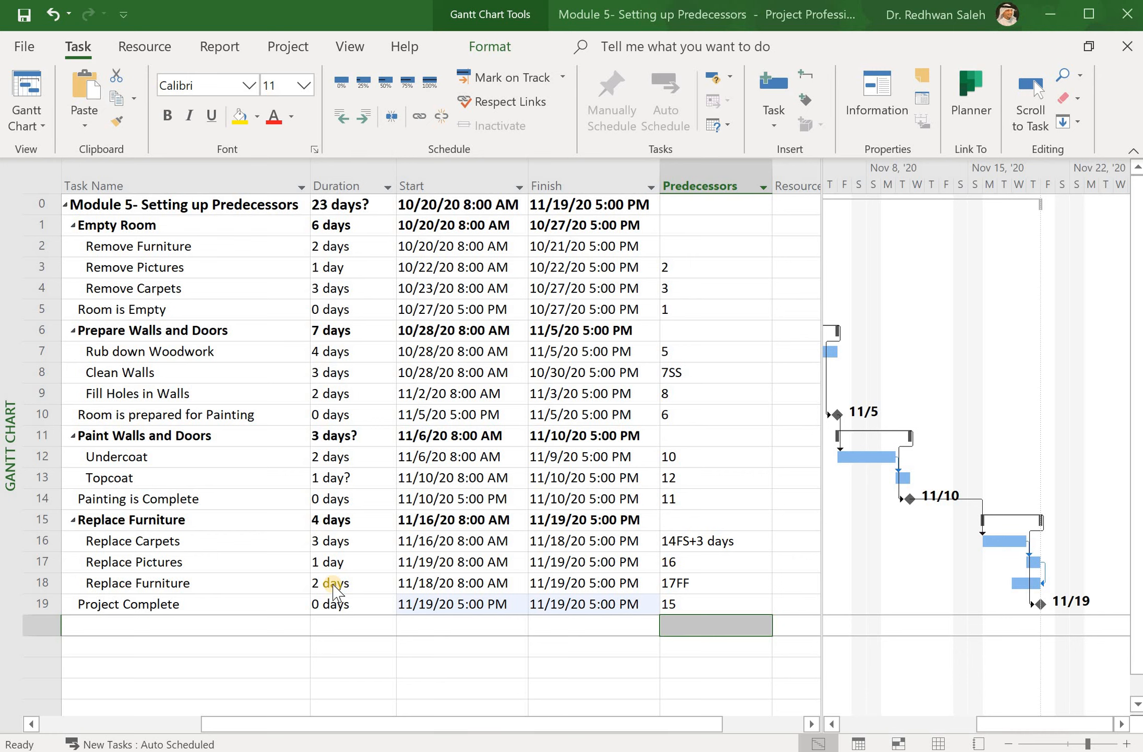
- Set the durations of the Replace Furniture subtask, task 18, and the Remove Furniture task, task 2, to 3 days each
left_click(334, 584)
type("3")
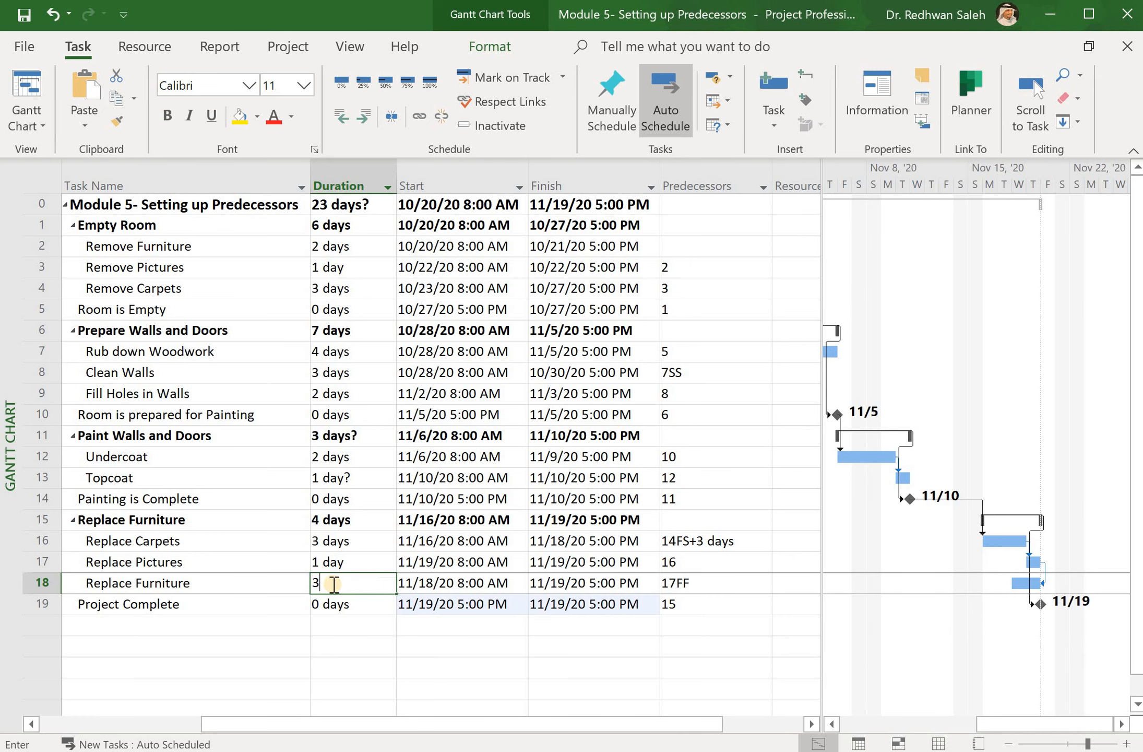
key("Return")
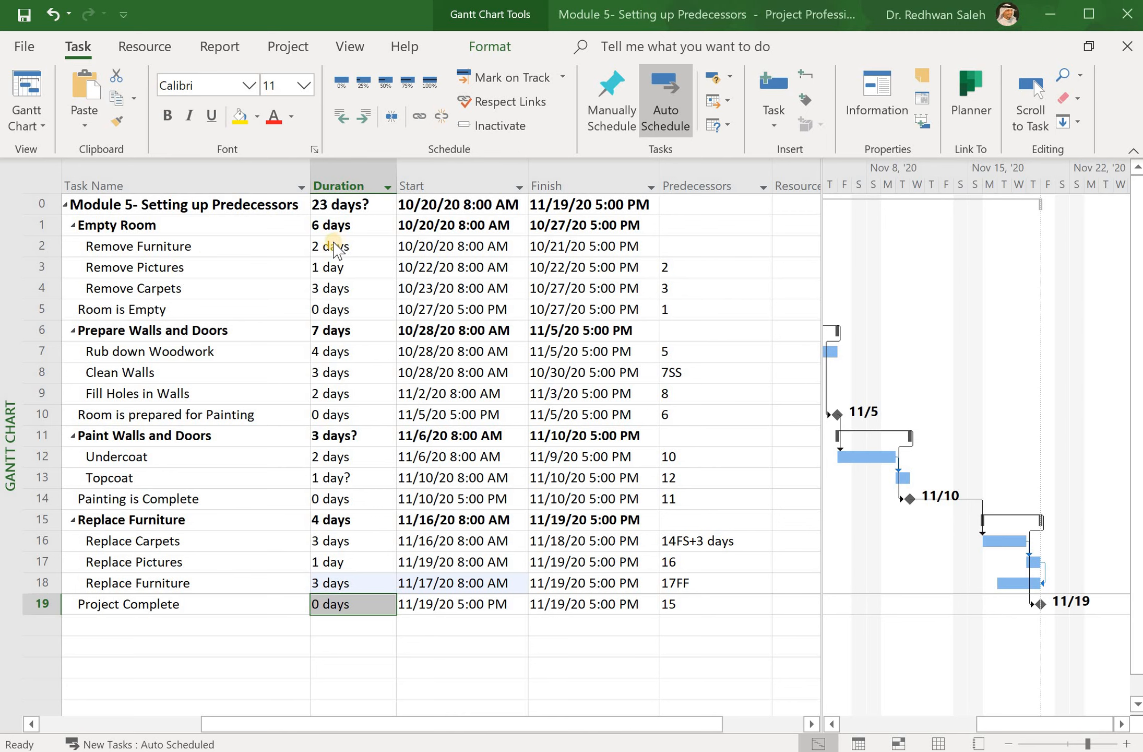
left_click(333, 242)
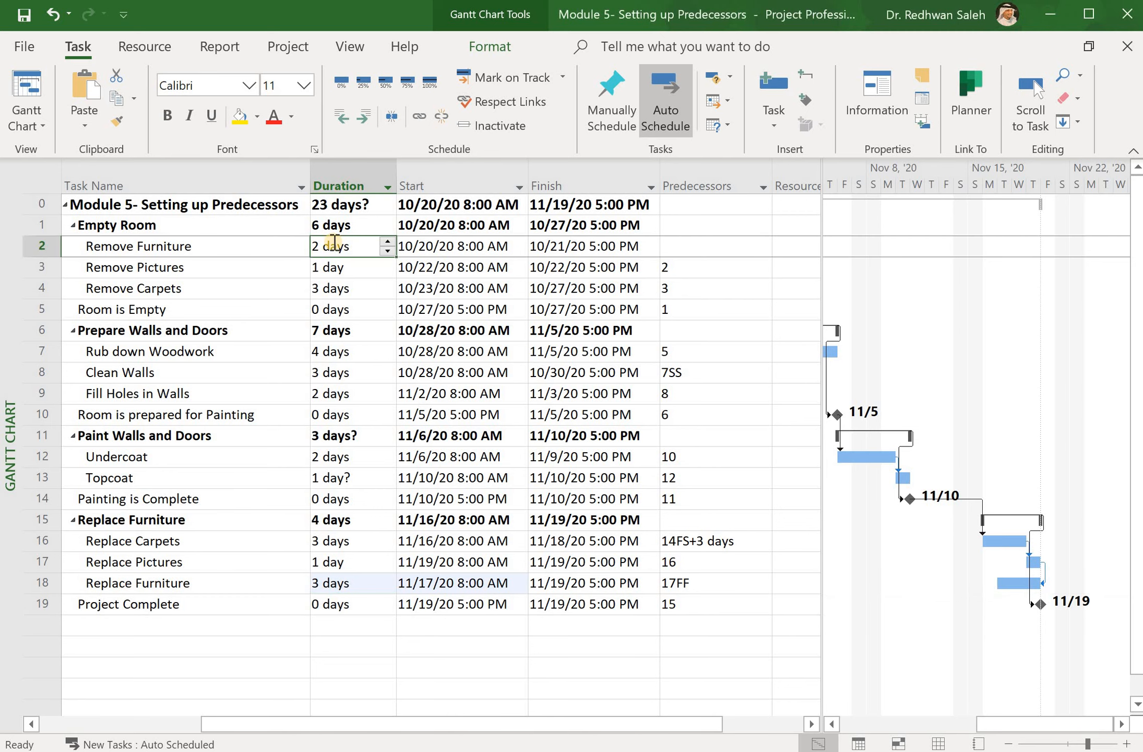
type("3")
key("Return")
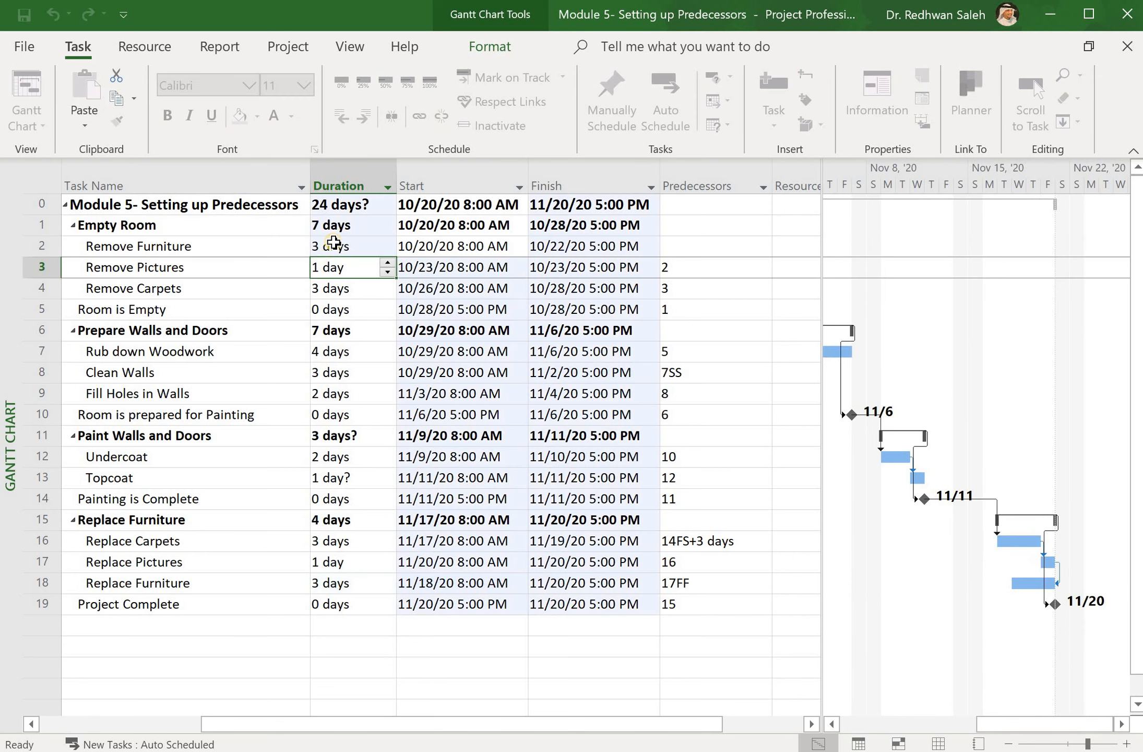